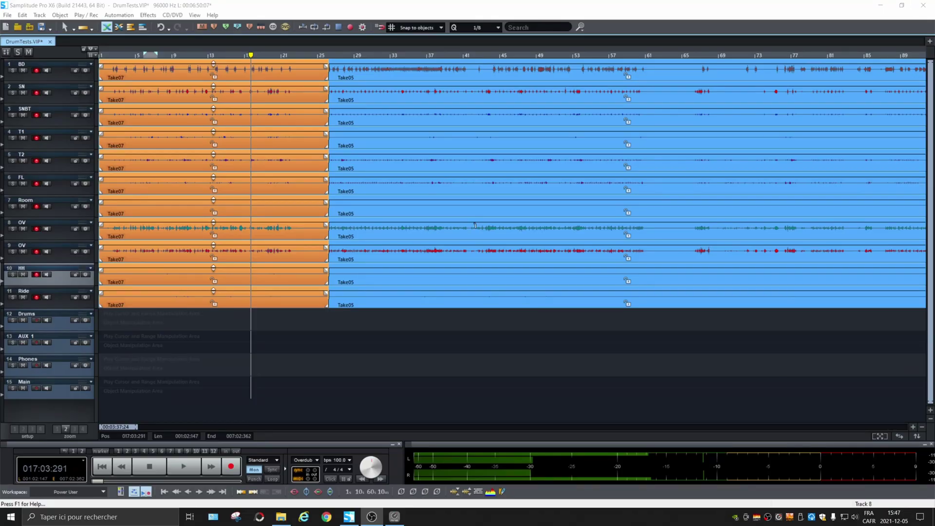
Play back the drum recording from bar 5.
click(136, 56)
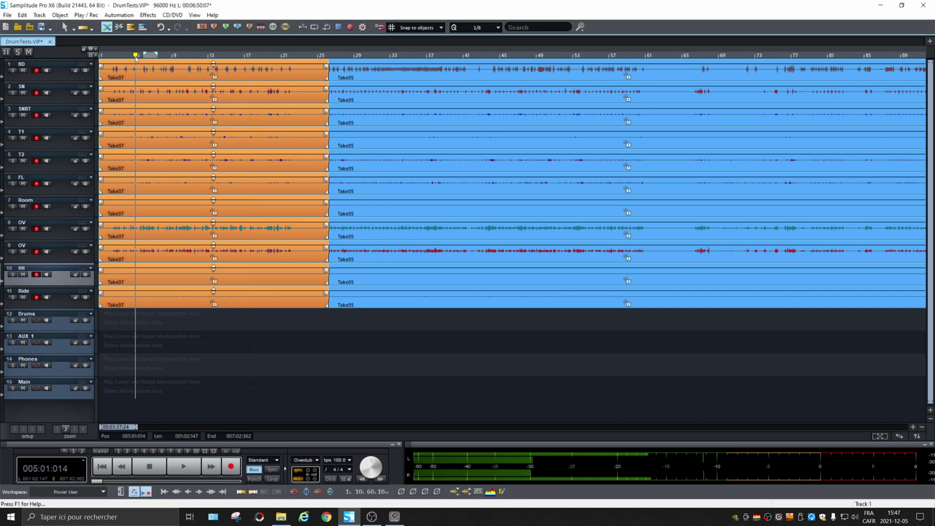
key(space)
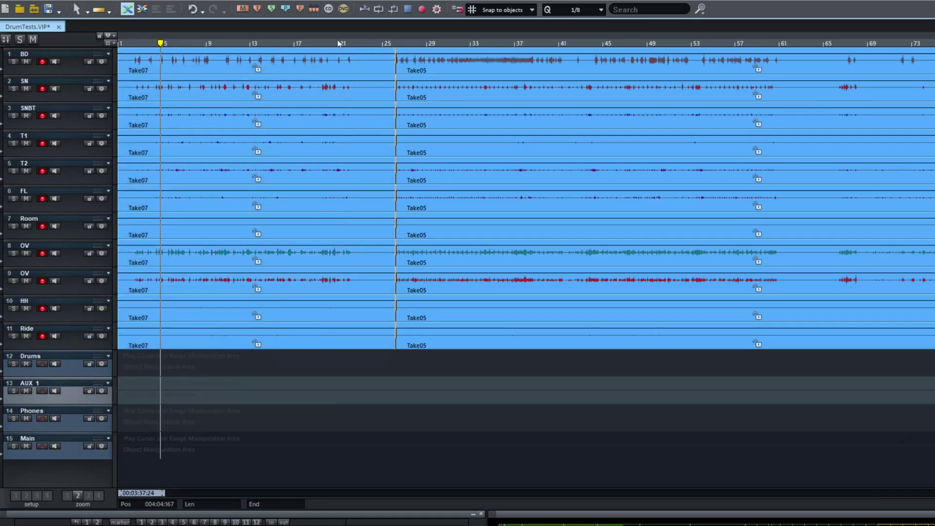
Open the Take Manager for the grouped Take07 drum objects and launch the Take Composer from it.
click(340, 73)
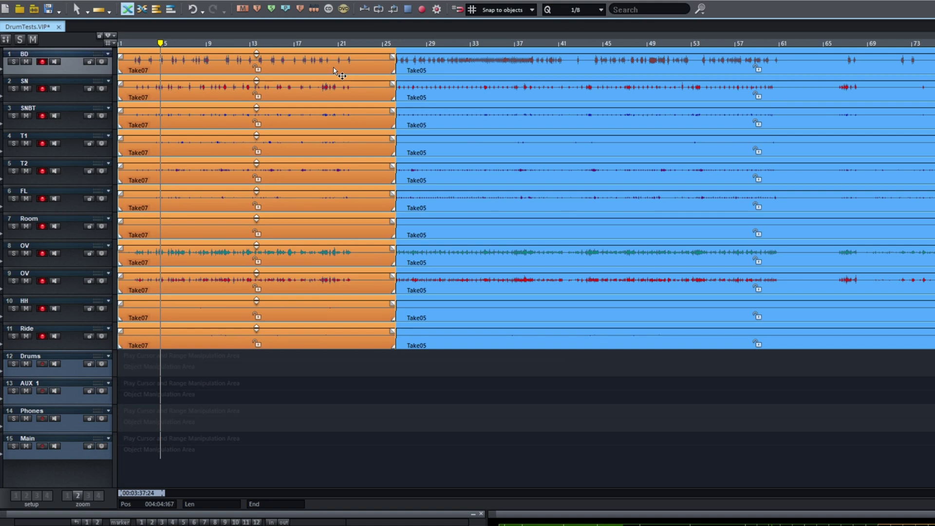
right_click(334, 71)
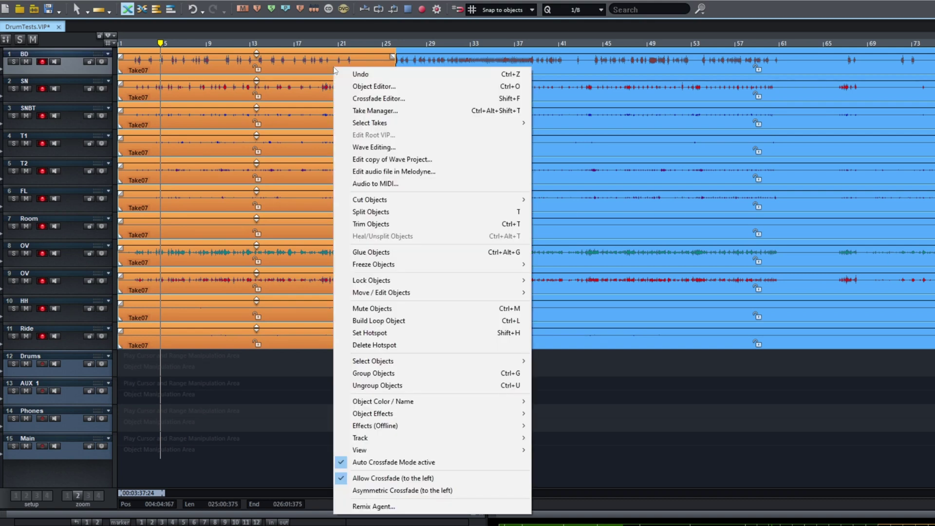
click(375, 110)
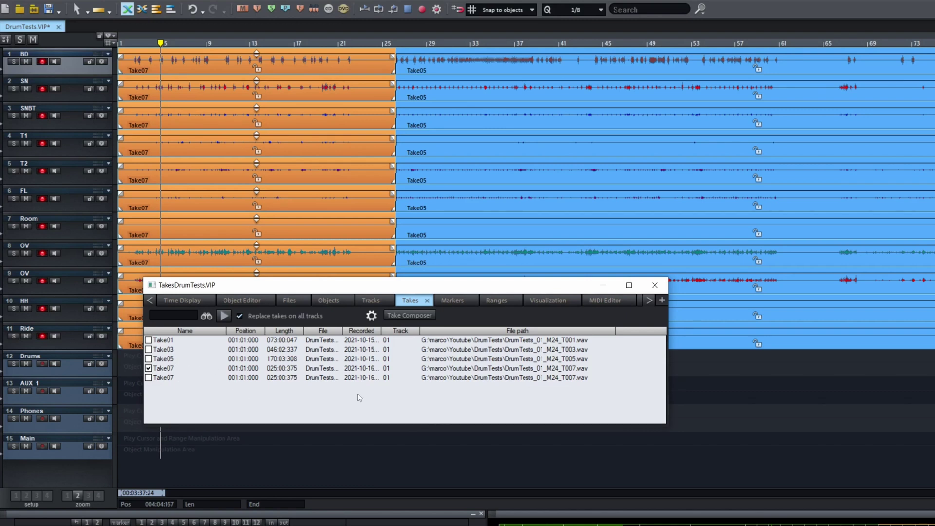
click(416, 317)
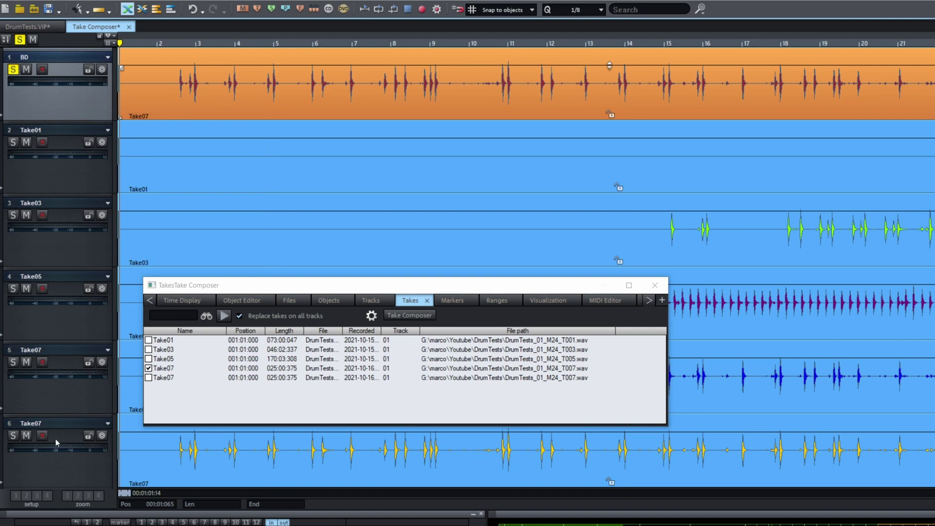
Comp Take03 from about bar 18 to 20 and Take05 from about bar 21 to 22.7 into the BD track.
click(763, 317)
click(183, 43)
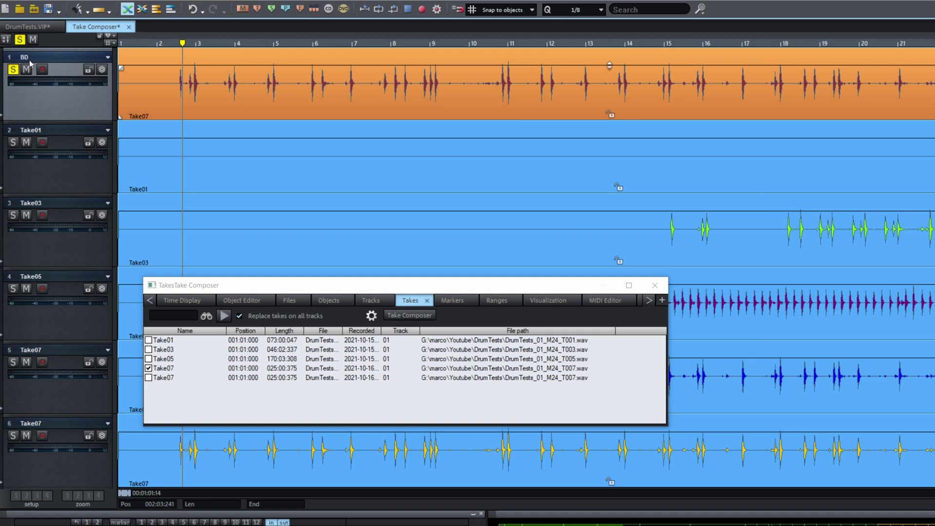
click(851, 258)
drag(793, 234, 869, 229)
click(898, 294)
drag(760, 297, 821, 298)
click(775, 98)
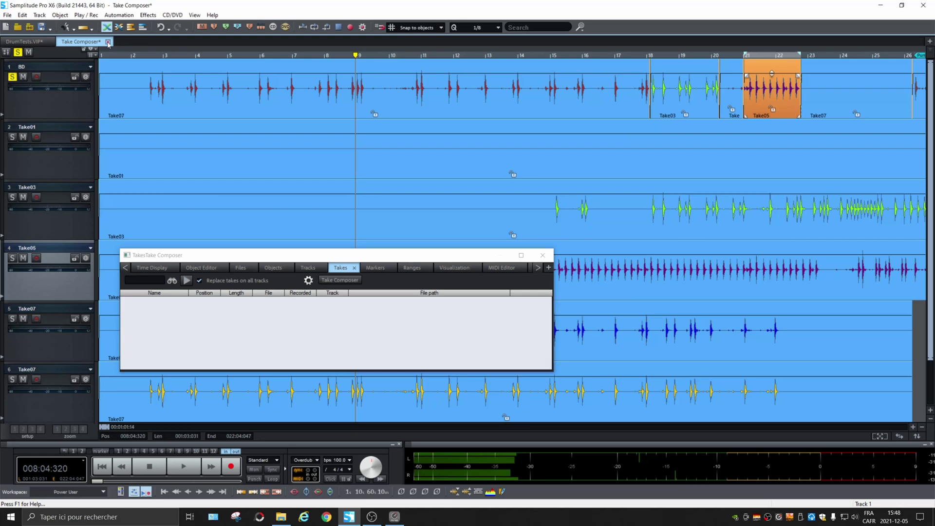
Close the Take Composer and apply its changes to the original project, replacing takes on all tracks.
click(108, 42)
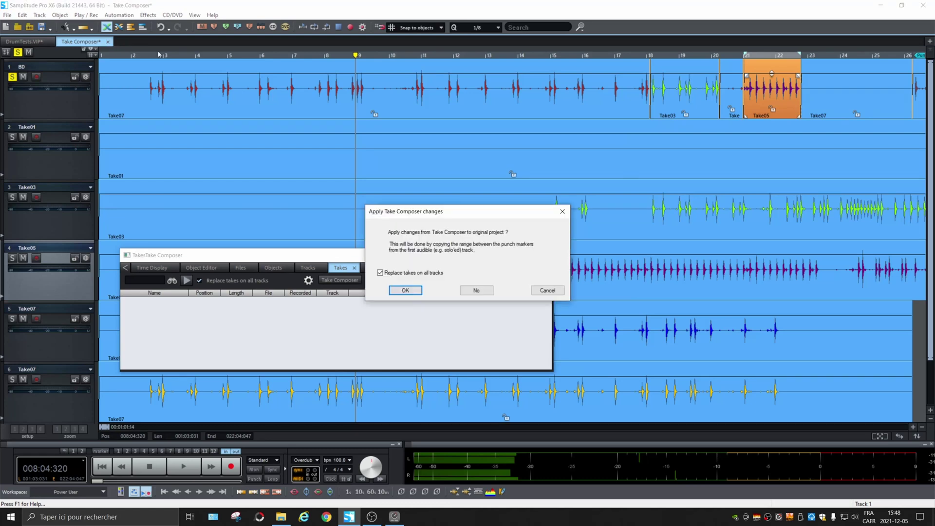
click(406, 290)
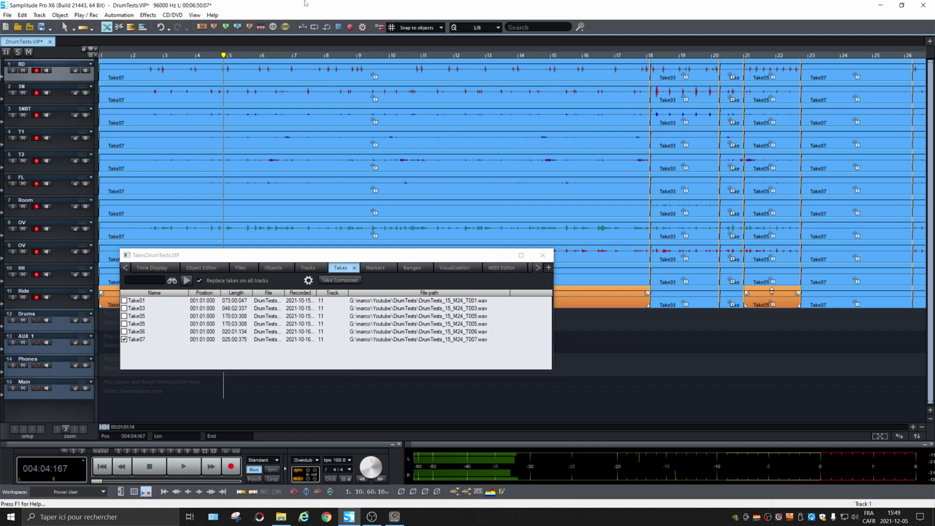
click(611, 306)
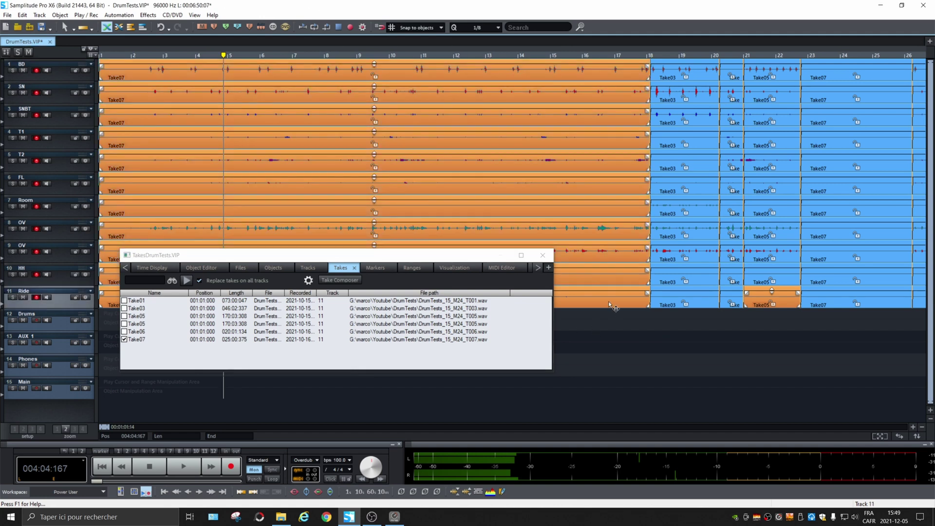
right_click(608, 301)
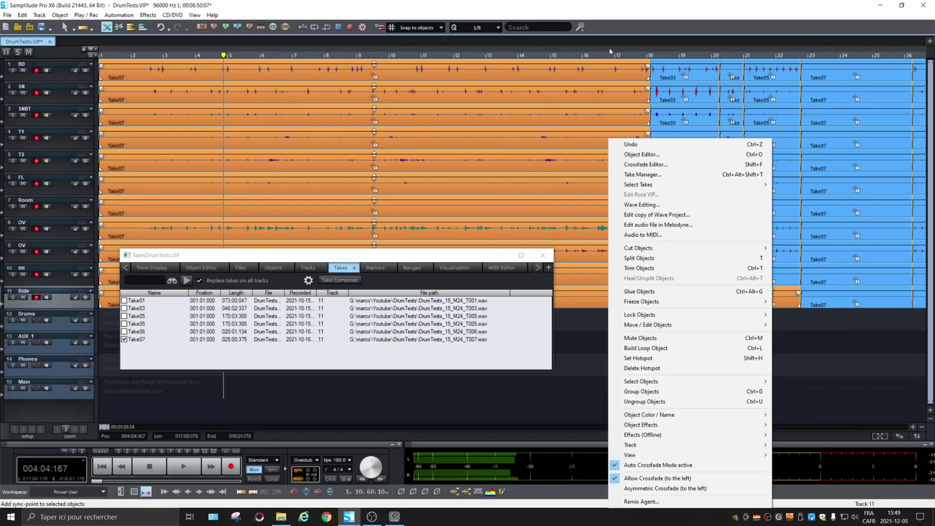
click(622, 46)
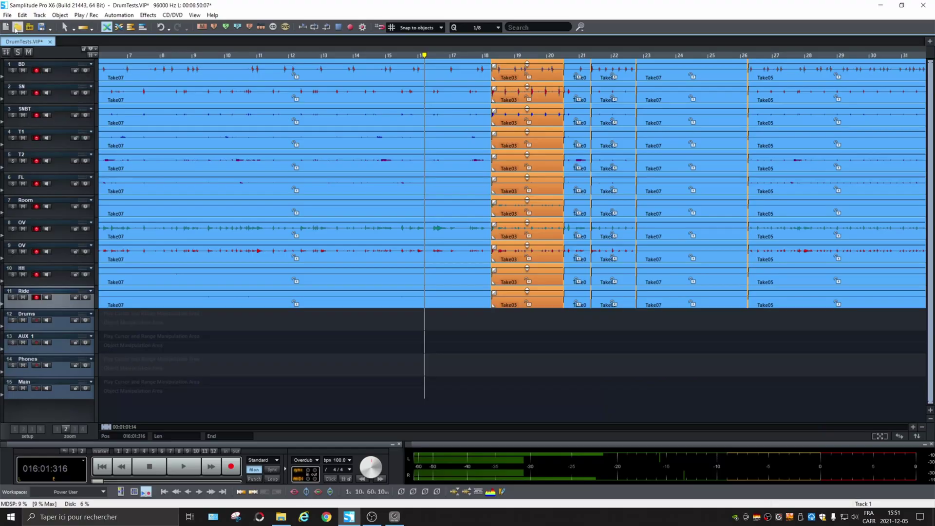
click(7, 14)
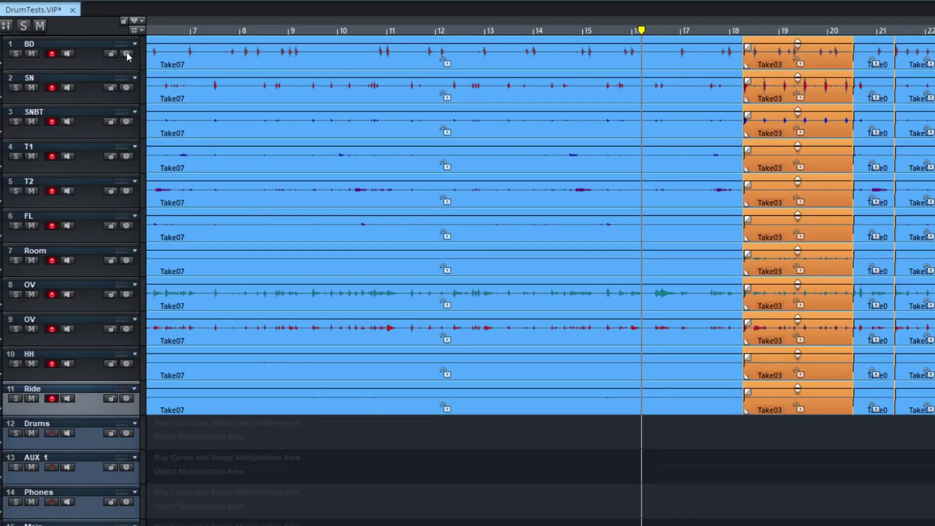
Select all drum tracks from BD through Ride and create a new revolver track copy of them.
click(126, 53)
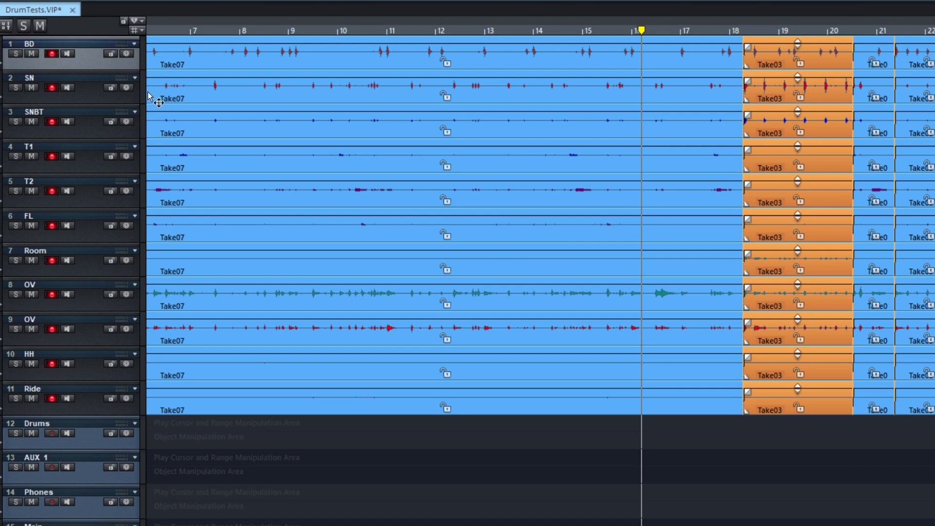
click(21, 394)
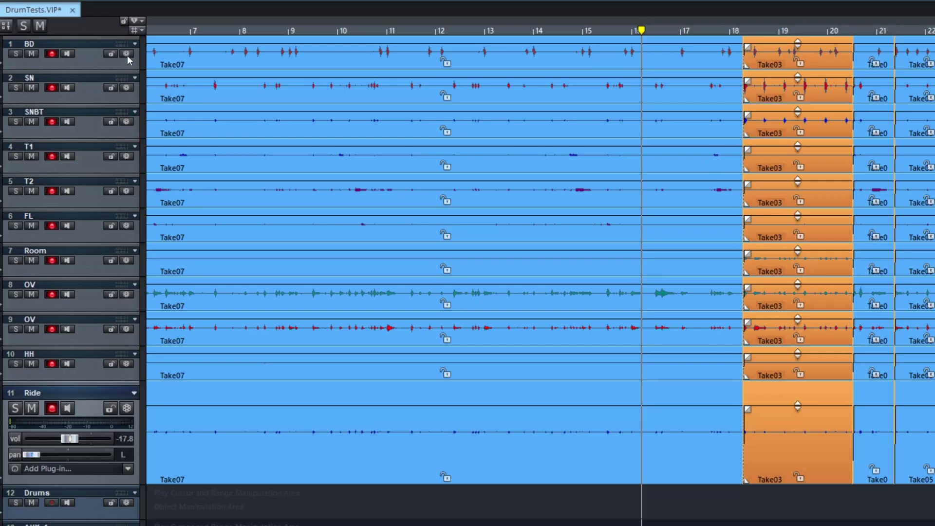
click(127, 54)
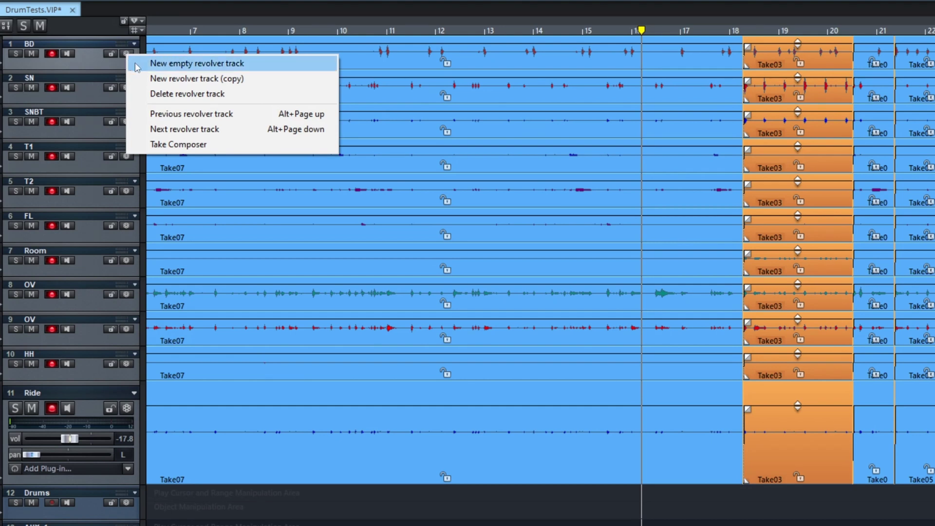
click(262, 83)
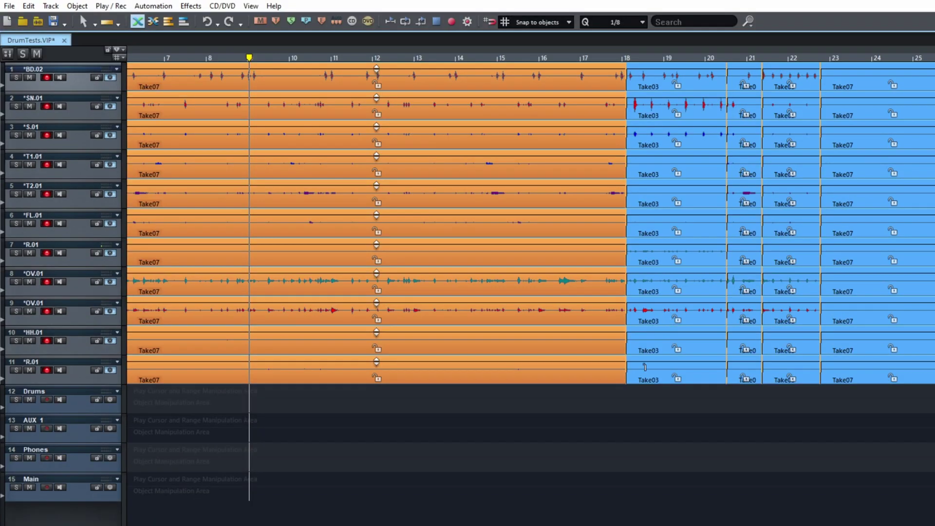
Shift the edit points in the revolver copy so Take03 spans about bar 16.2 to 20.6 and Take05 ends near bar 24.4.
click(644, 367)
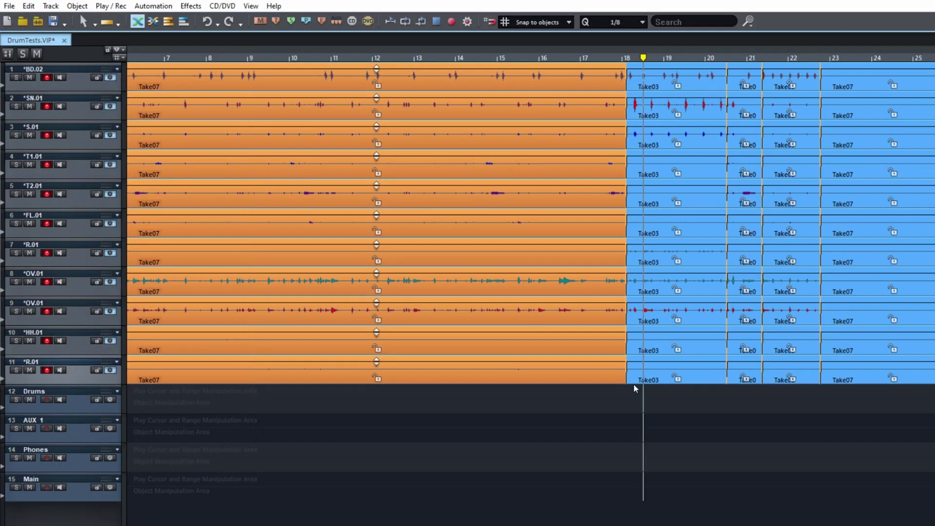
drag(628, 381, 550, 380)
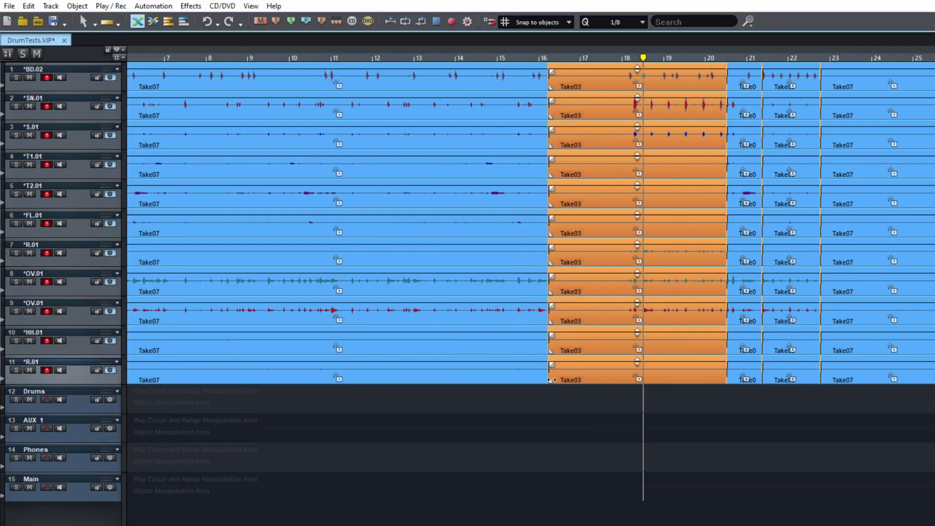
drag(764, 384, 729, 386)
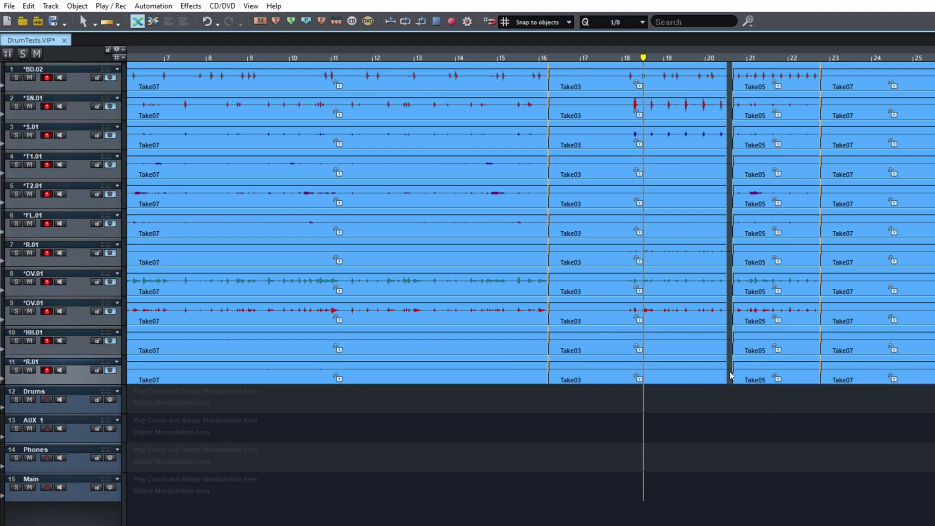
click(724, 382)
drag(726, 385, 733, 385)
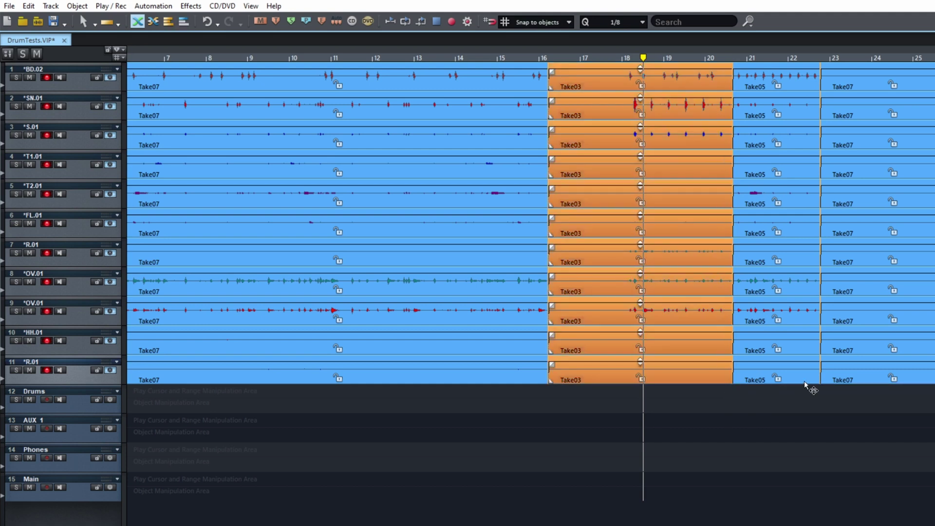
drag(822, 383, 896, 385)
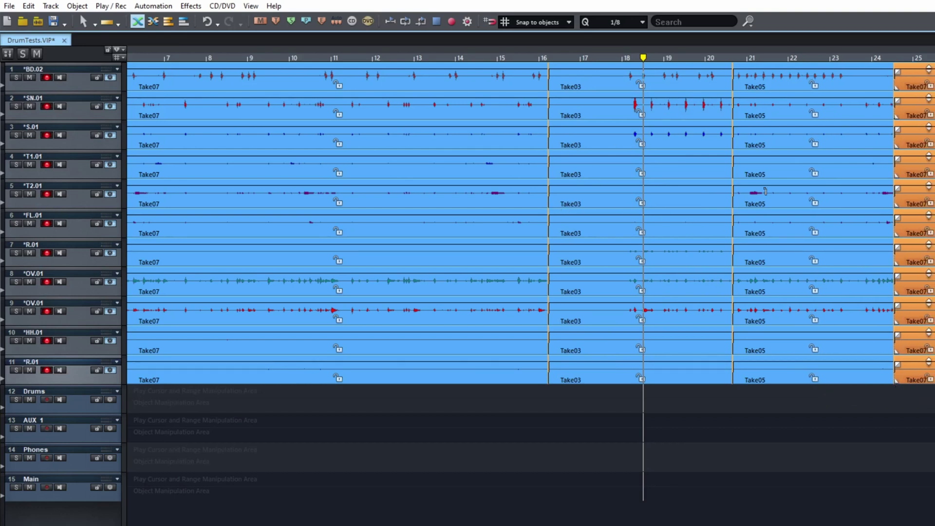
Create another revolver track copy of the edited drum tracks and switch between versions BD.02 and BD.04.
click(111, 78)
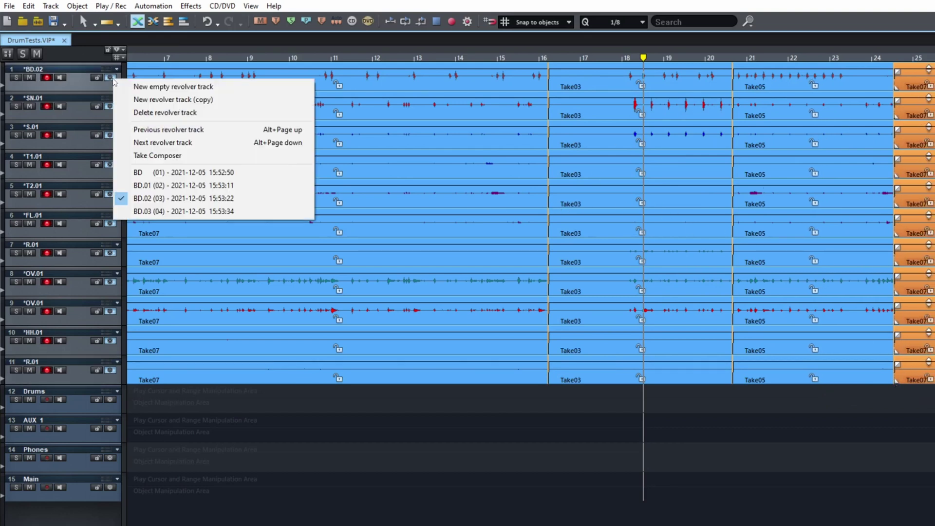
click(233, 100)
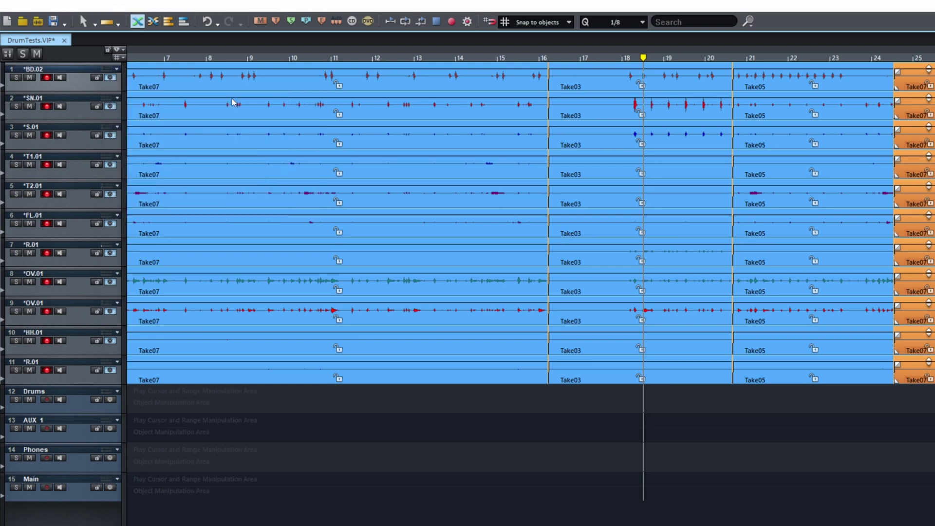
click(111, 79)
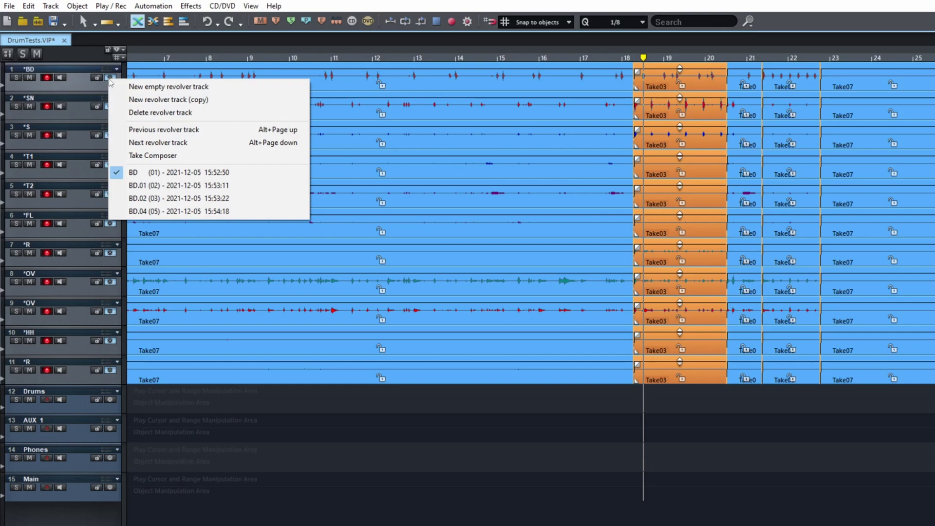
click(159, 203)
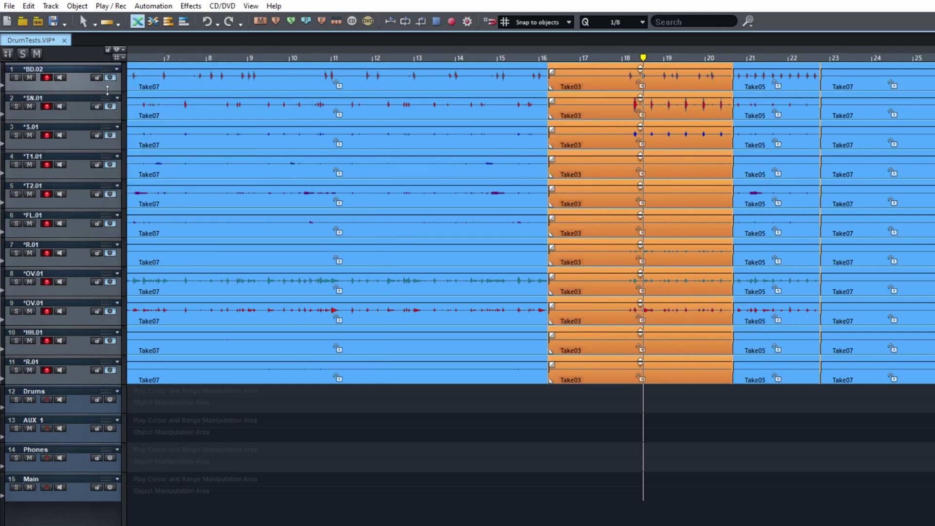
click(110, 80)
click(142, 210)
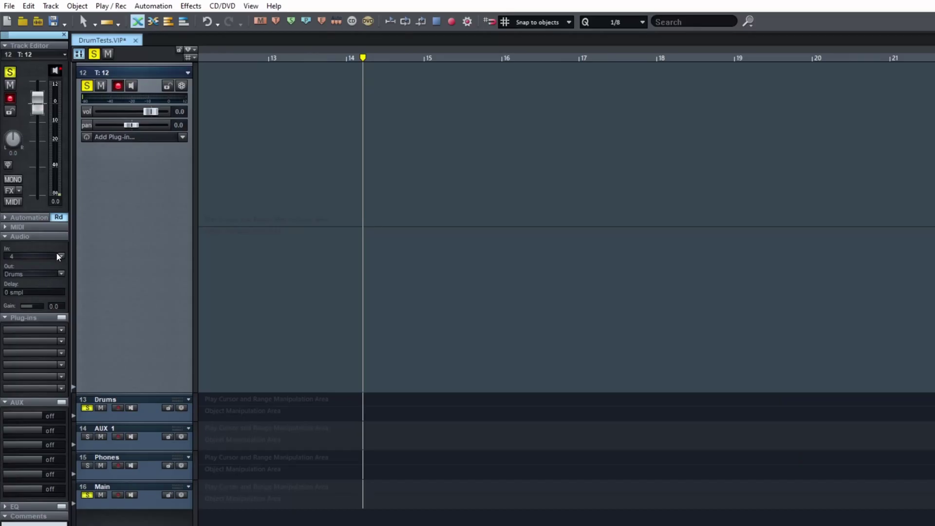
Set track 12's audio input to Analog 11 and record a first take of about five bars from the start.
click(60, 256)
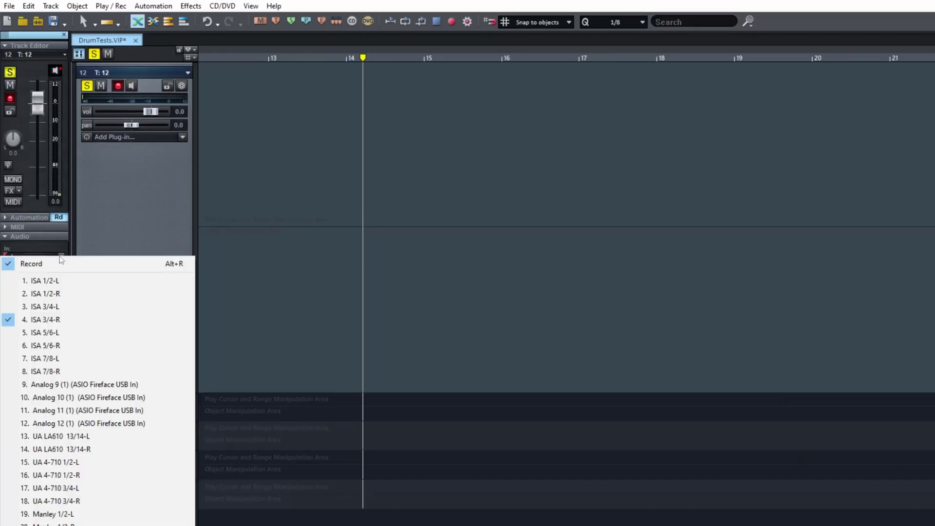
click(97, 410)
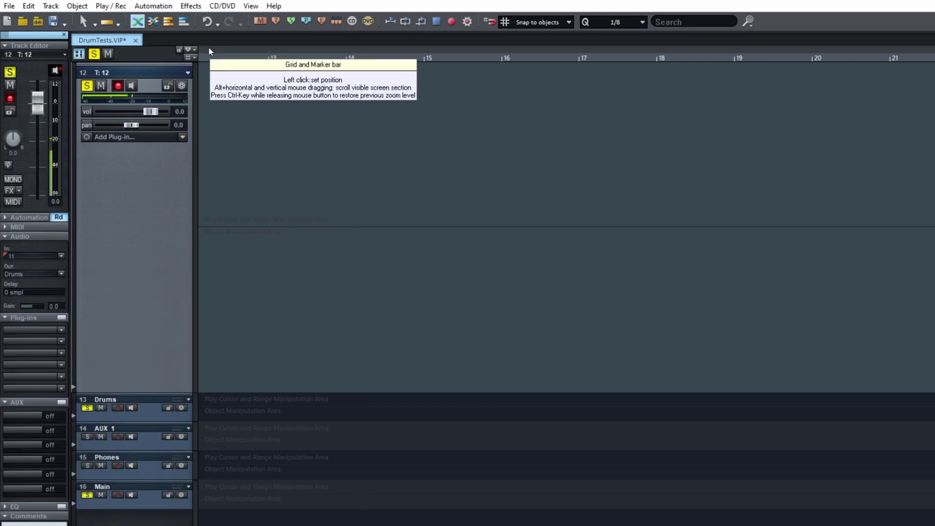
key(r)
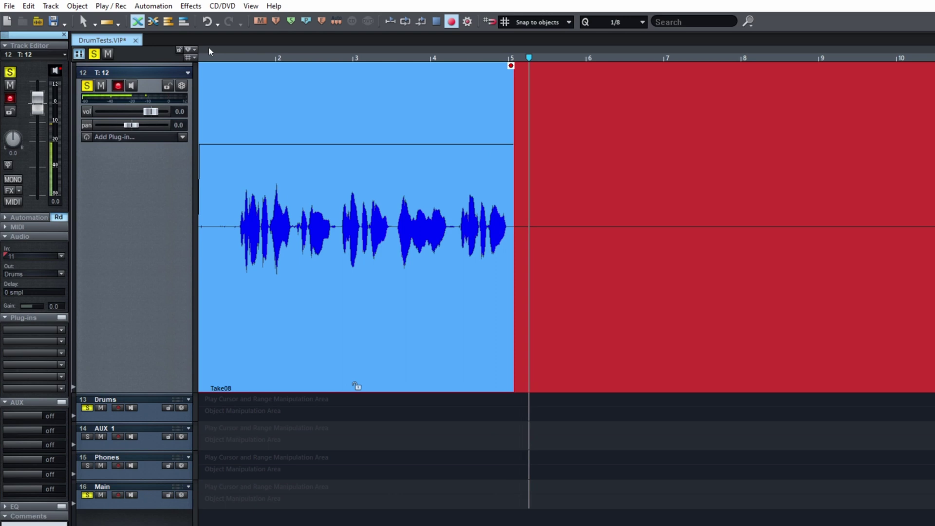
key(space)
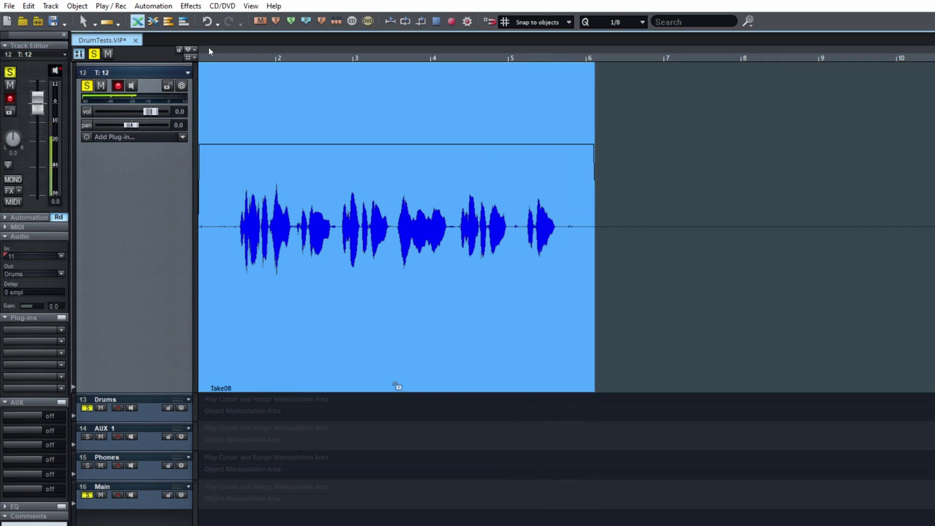
Record a second take of about five bars over the first on track 12 and select its object.
key(r)
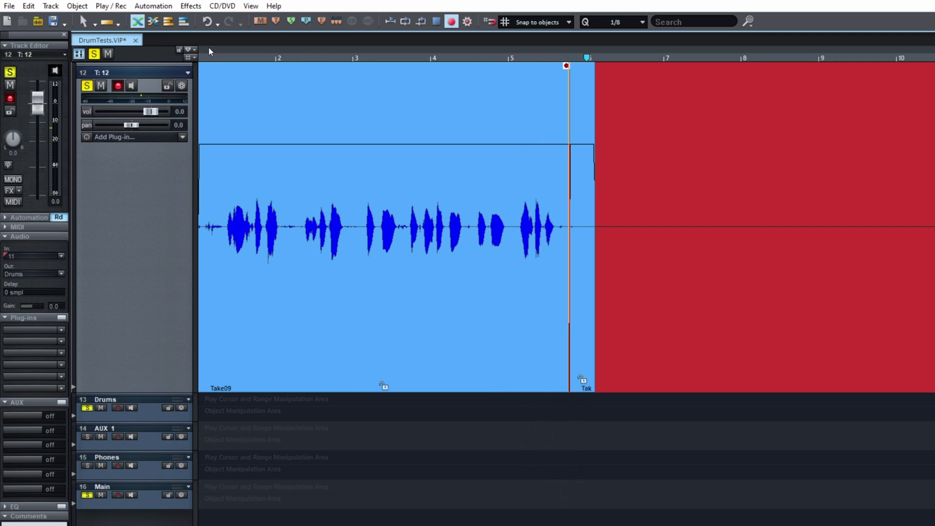
key(space)
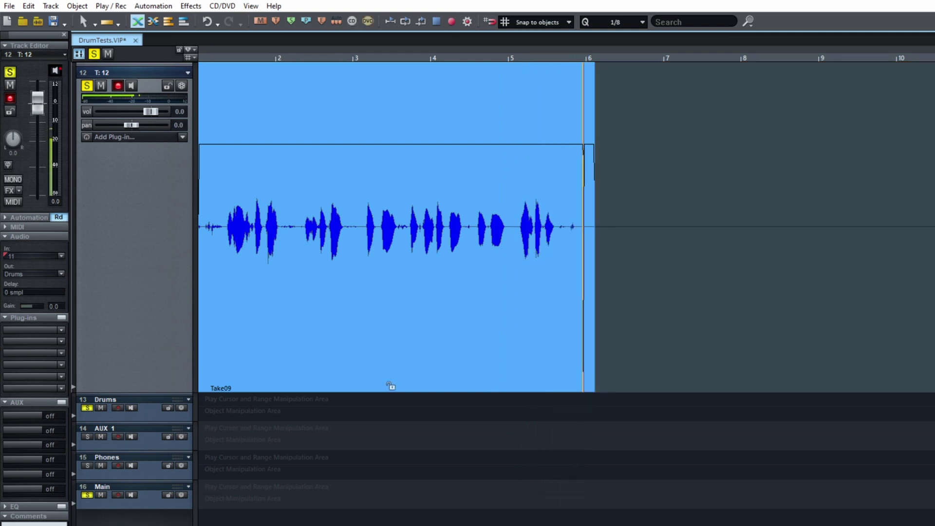
click(347, 345)
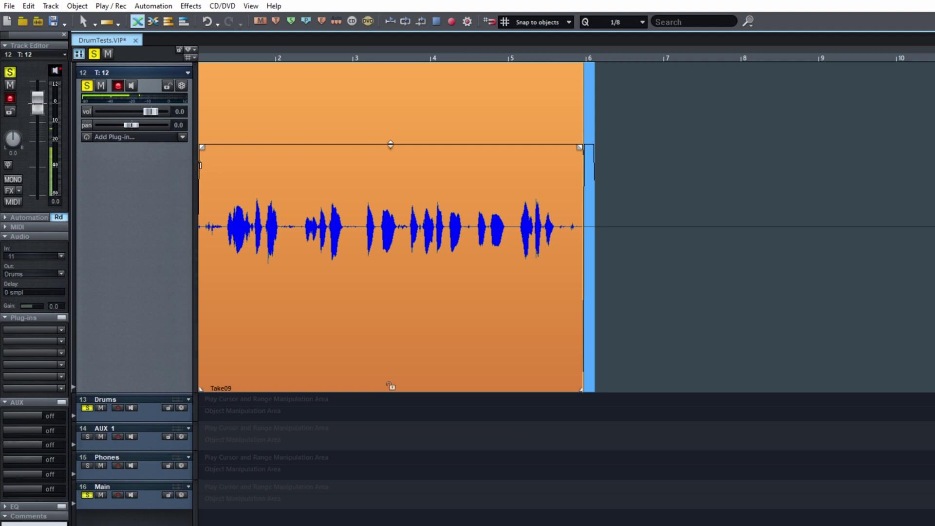
Open the selected Take09 object on track 12 in the Take Composer.
right_click(299, 282)
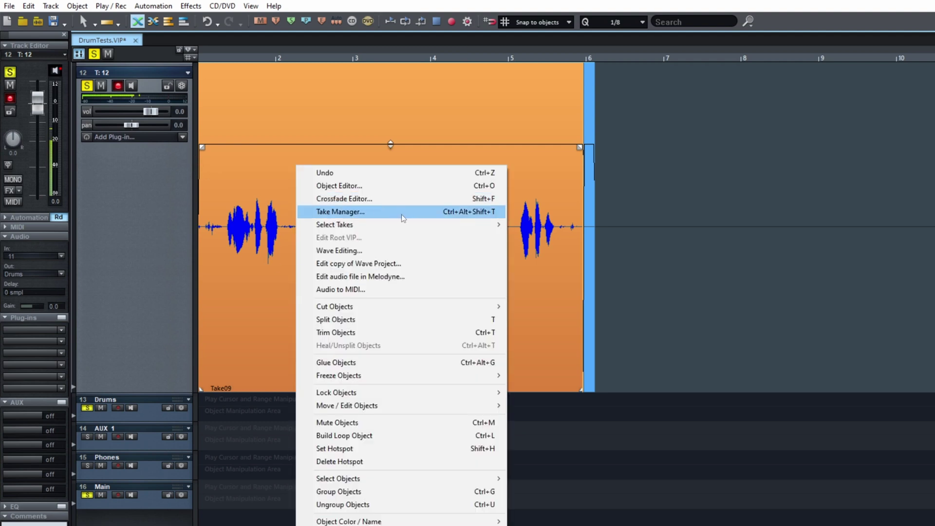
mouse_move(410, 225)
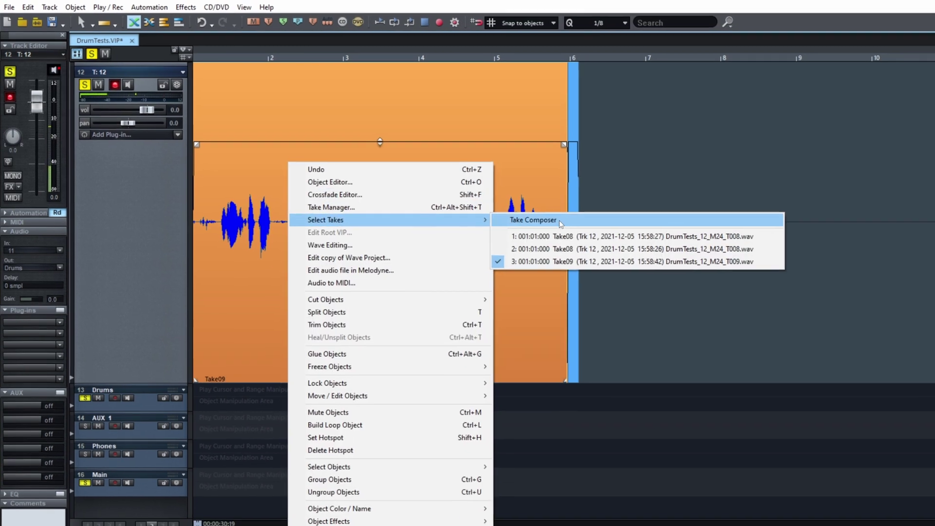
click(559, 220)
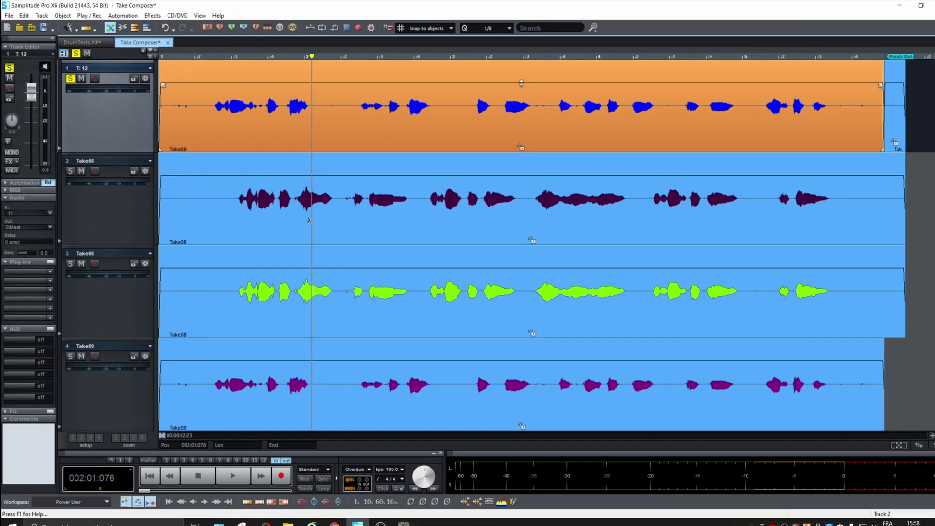
key(Home)
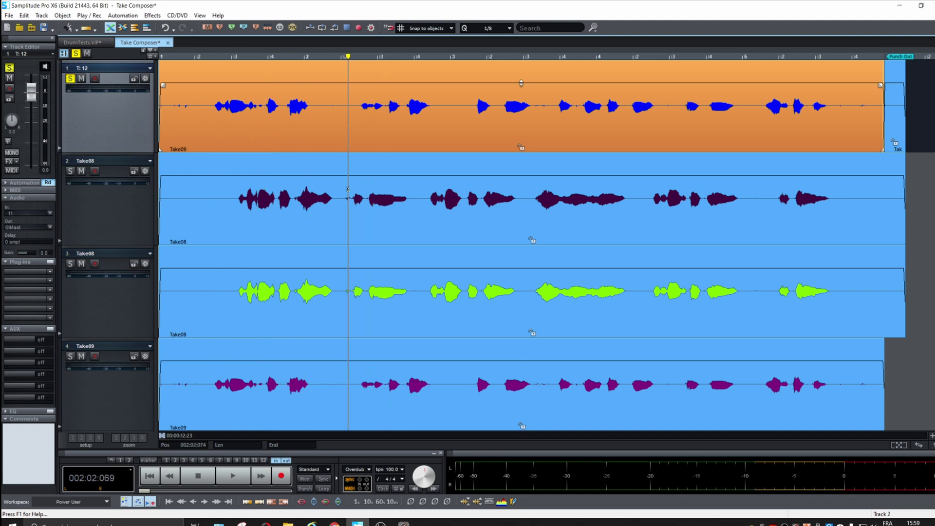
Try Take08 in the comp from about bar 2.2 to 2.4, and use Take09 there up to about bar 3.1 instead.
drag(343, 207, 418, 210)
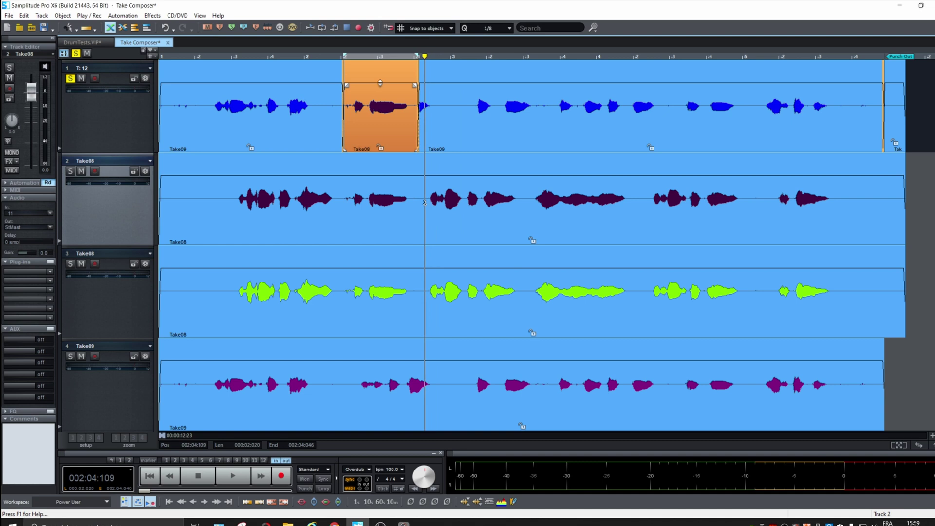
drag(452, 388, 453, 389)
click(511, 202)
click(481, 202)
click(473, 346)
Copy the range from about bar 3.3 to 4.2 of the third track's Take08 into the comp.
drag(514, 341, 639, 295)
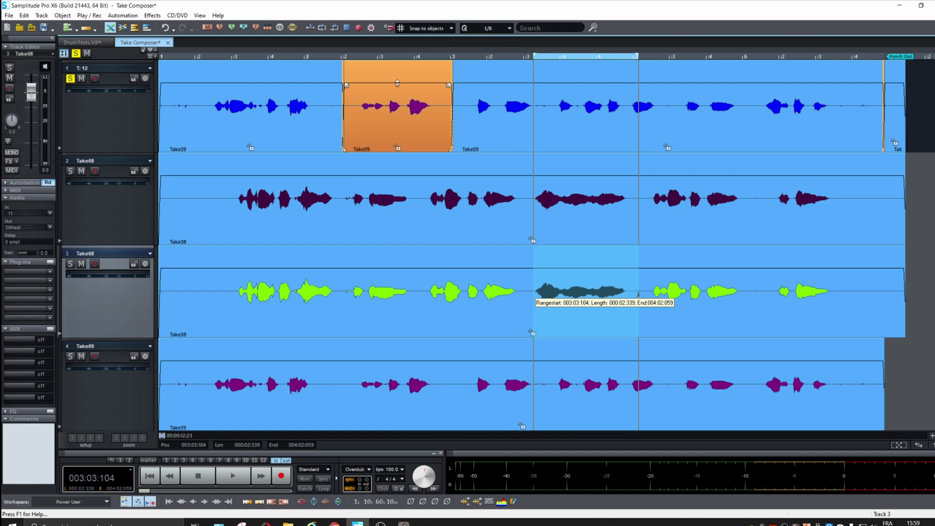
drag(640, 295, 640, 294)
click(770, 294)
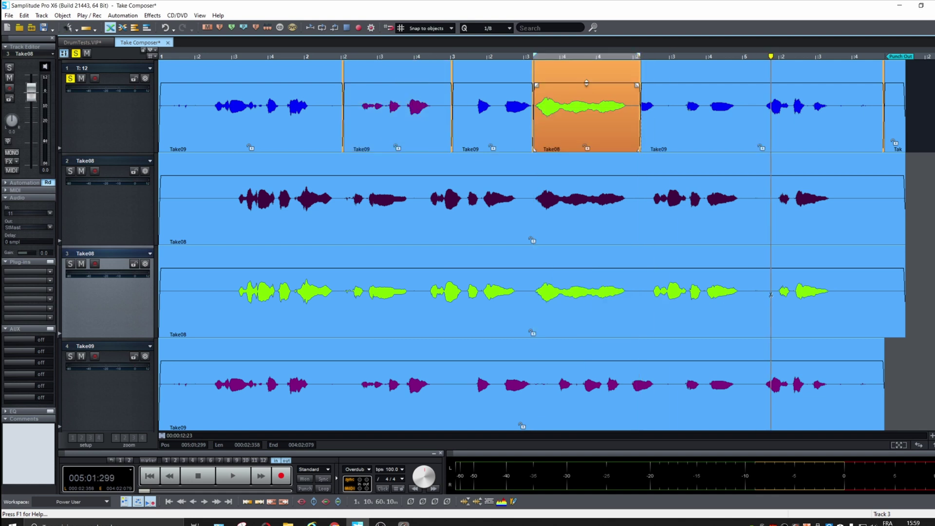
Fill the comp with Take08 from about bar 5.1 to 5.4 and with Take09 from about bar 4.2 to 5.1.
drag(770, 295, 845, 294)
drag(748, 289, 843, 288)
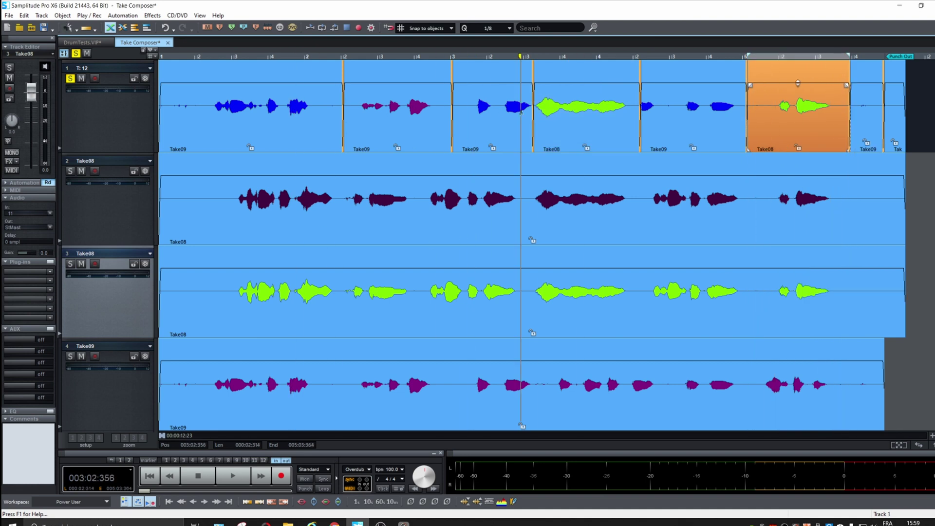
drag(631, 385, 749, 390)
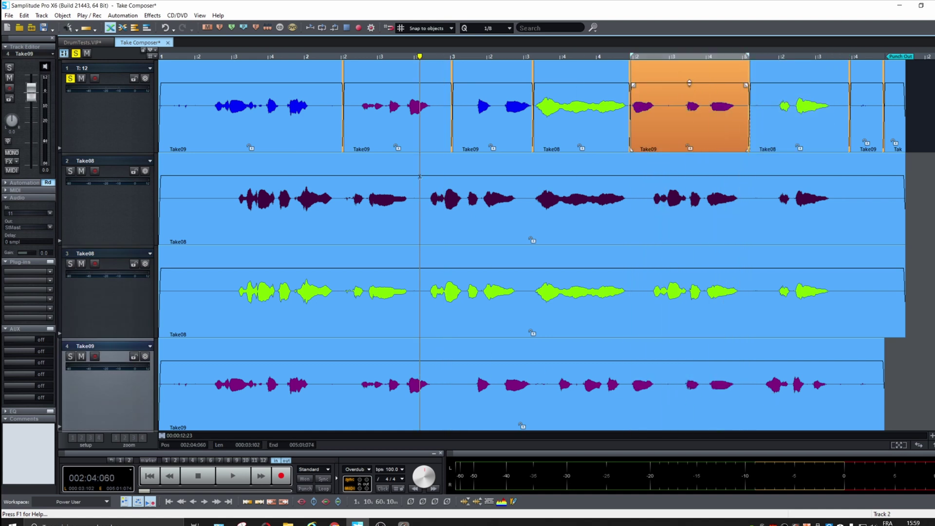
Close the Take Composer, applying its changes with takes replaced on all tracks, and play back the comp from about bar 1.2.
click(168, 43)
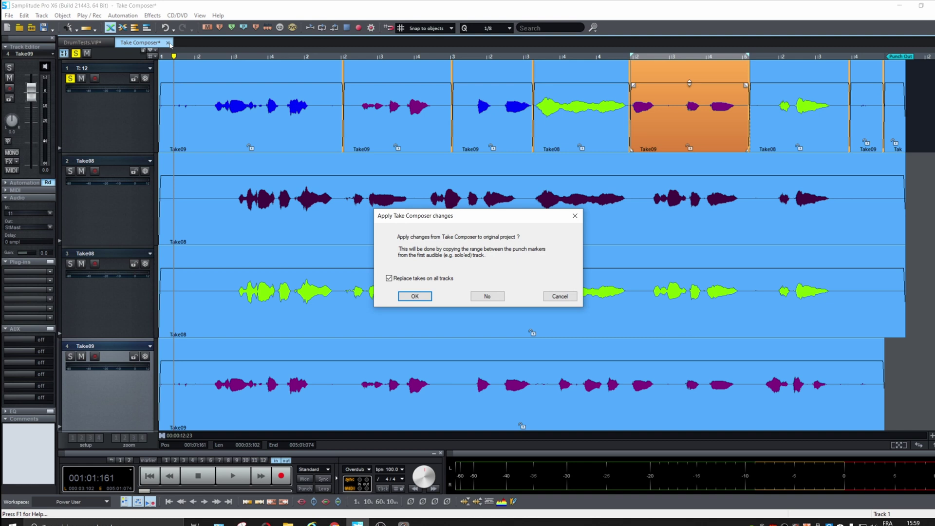
click(414, 296)
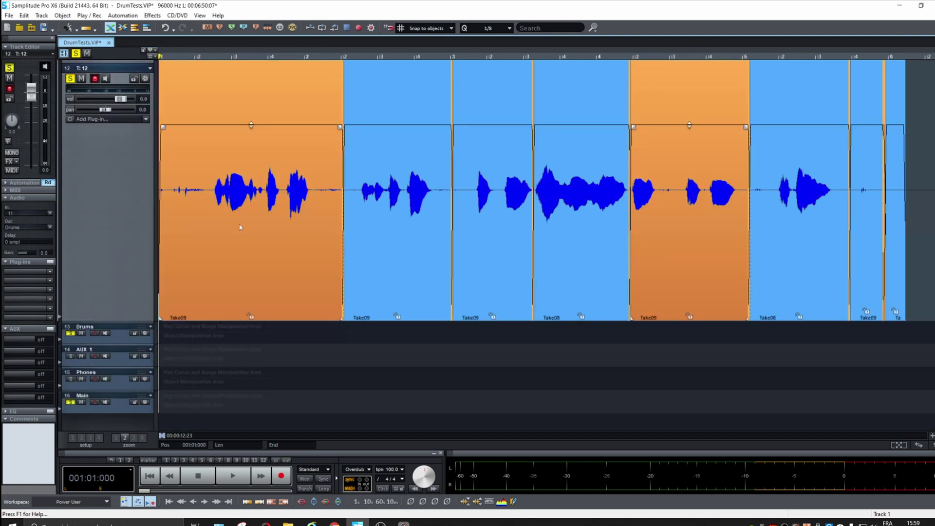
click(209, 156)
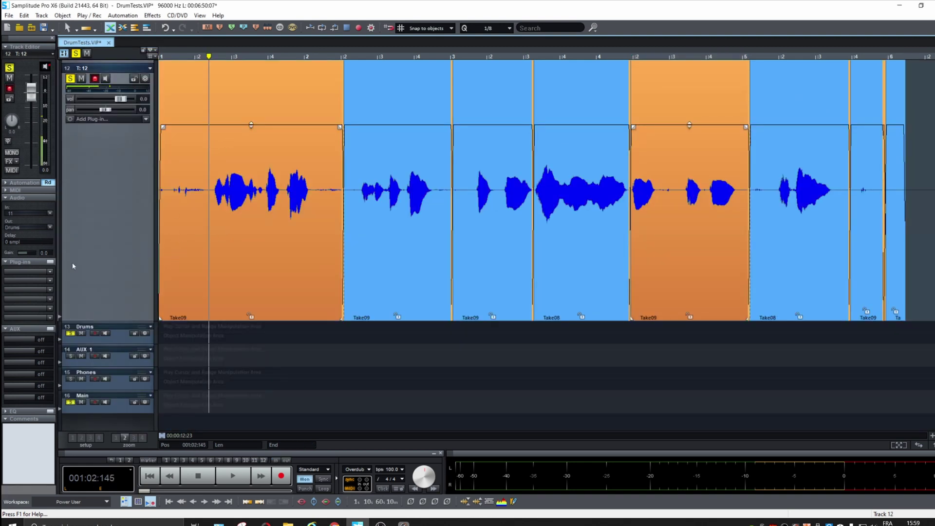
key(space)
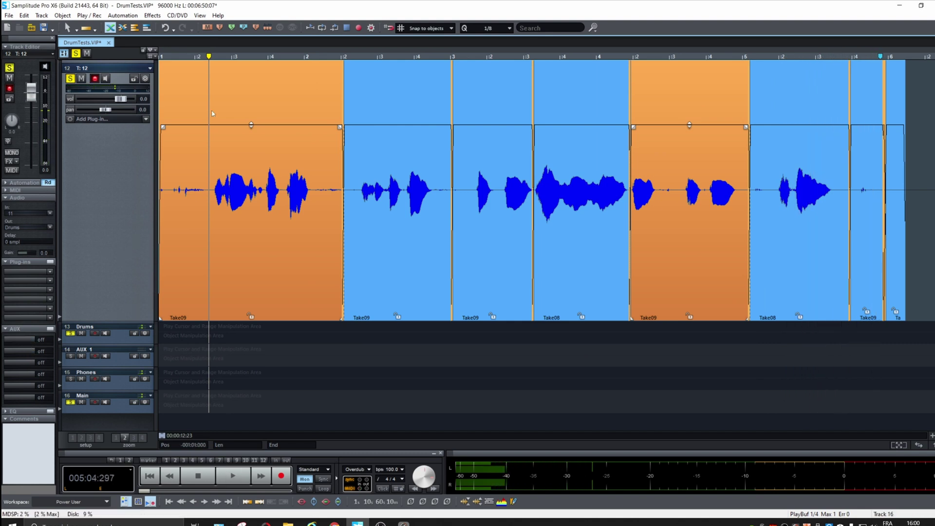
Create a new revolver track copy of the comped track 12.
click(150, 77)
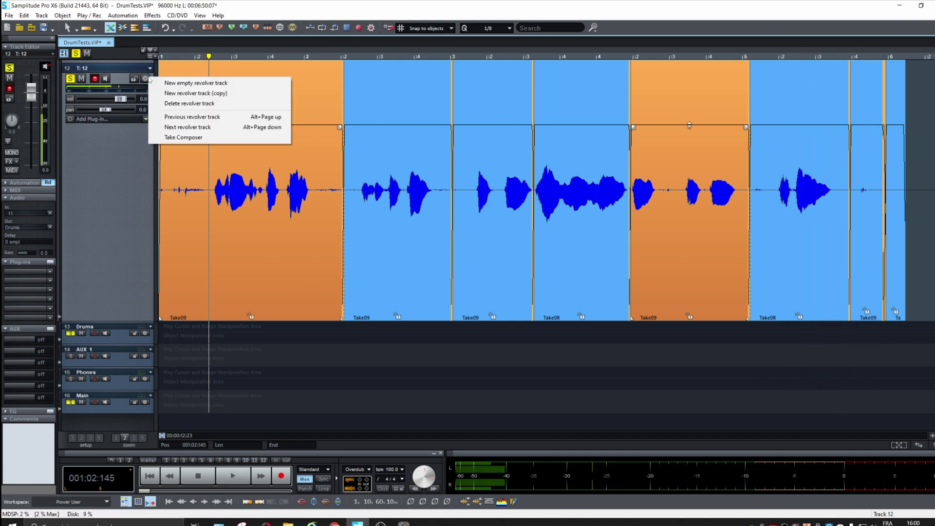
click(235, 93)
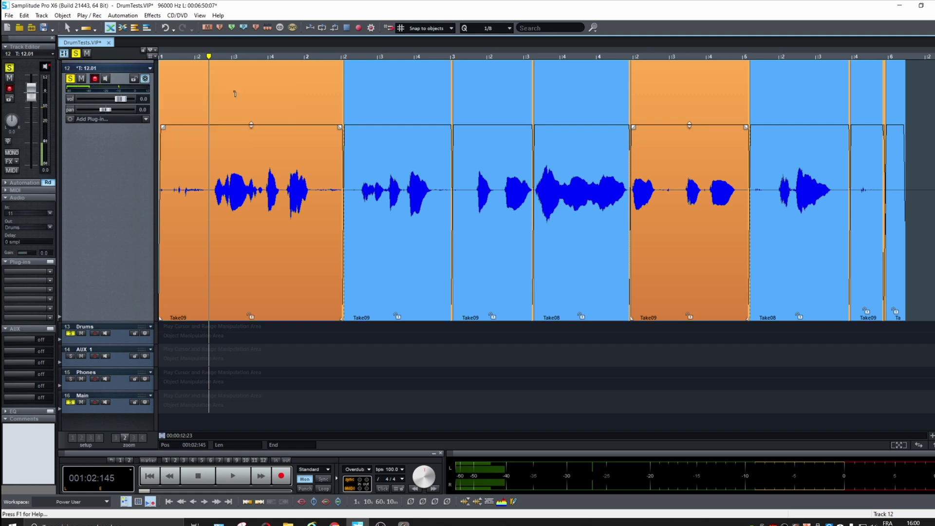
click(144, 78)
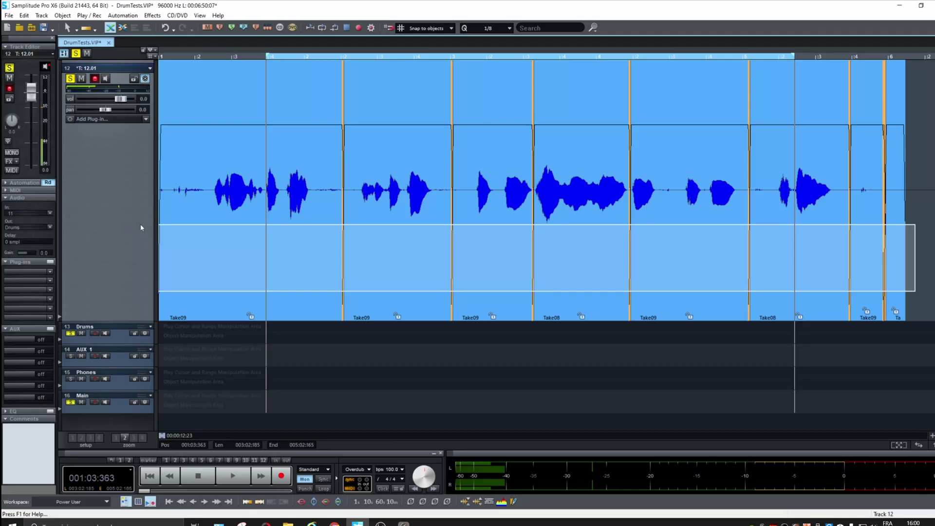
Select all objects on the revolver copy and open them in the Take Composer.
click(229, 245)
right_click(292, 248)
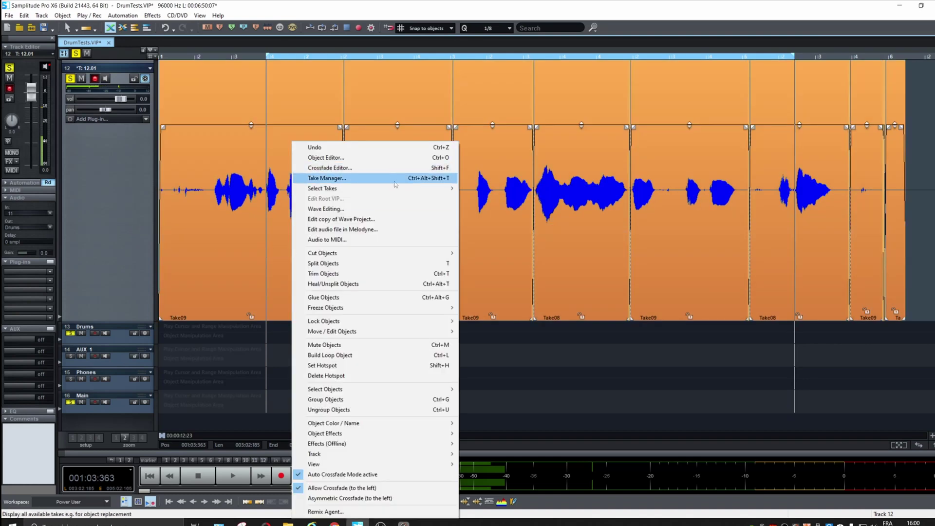
mouse_move(406, 189)
click(493, 190)
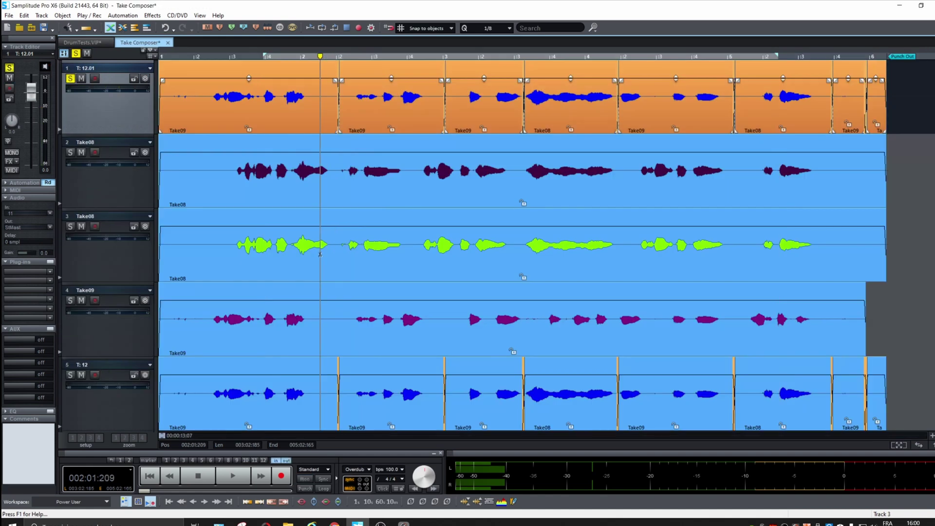
Copy the third track's Take08 into the new comp from about bar 1.2 to 2.2.
click(290, 217)
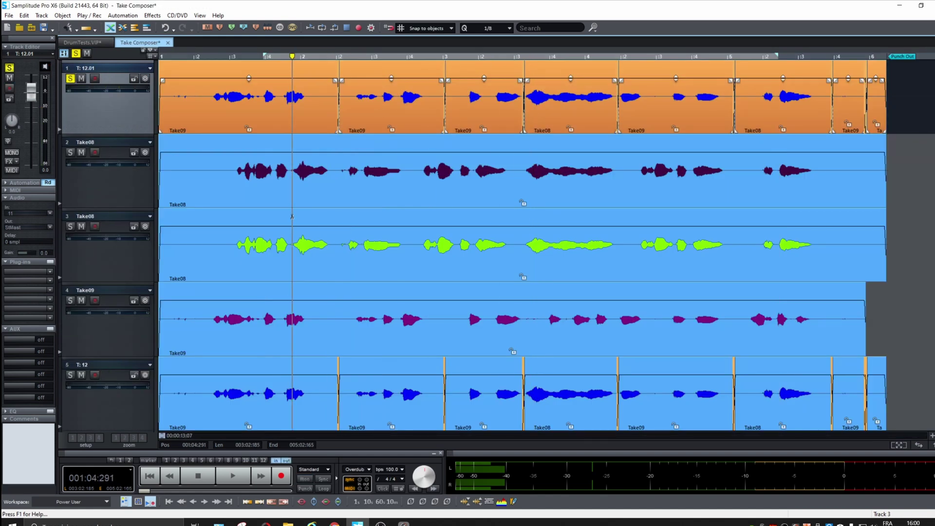
click(216, 196)
click(211, 178)
drag(211, 240, 337, 247)
click(345, 128)
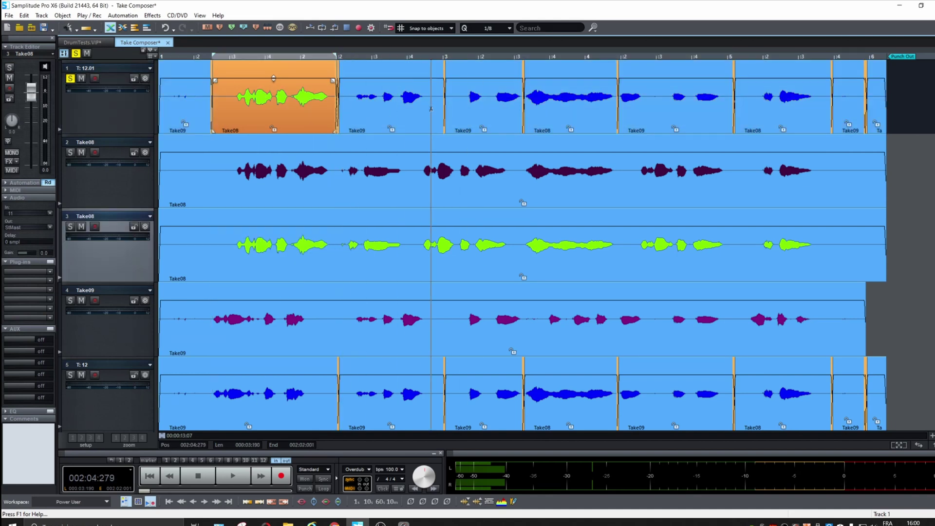
Copy the third track's Take08 into the comp from about bar 2.4 to 3.3 and from about bar 4.2 to 5.1.
drag(447, 242, 512, 250)
click(536, 252)
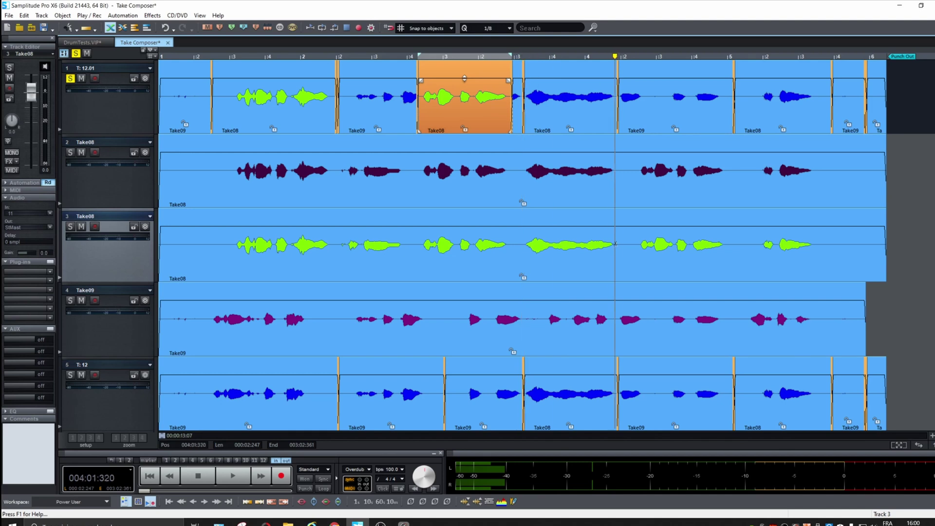
click(406, 130)
mouse_move(638, 288)
mouse_down()
mouse_move(617, 261)
mouse_move(734, 256)
mouse_up()
drag(472, 251, 361, 250)
Close the Take Composer and apply the second comp to the original project, replacing takes on all tracks.
key(Home)
click(168, 42)
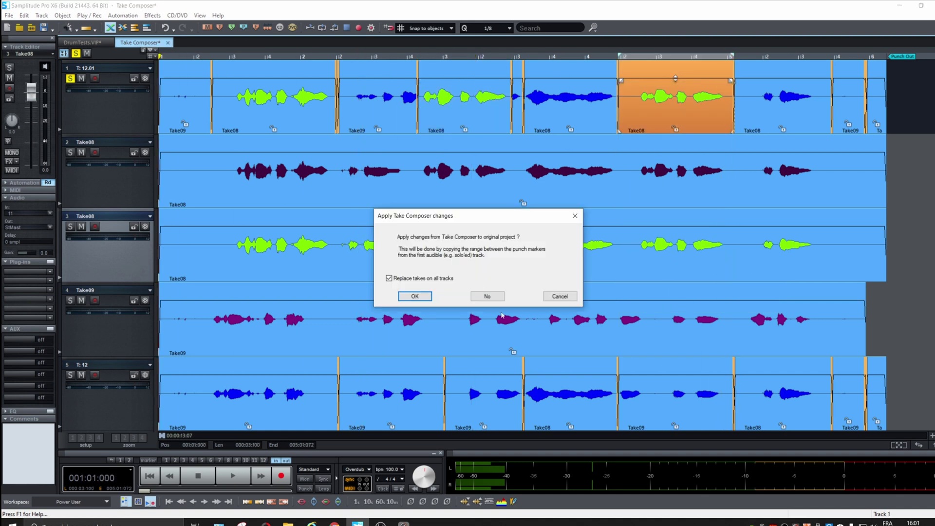
click(415, 296)
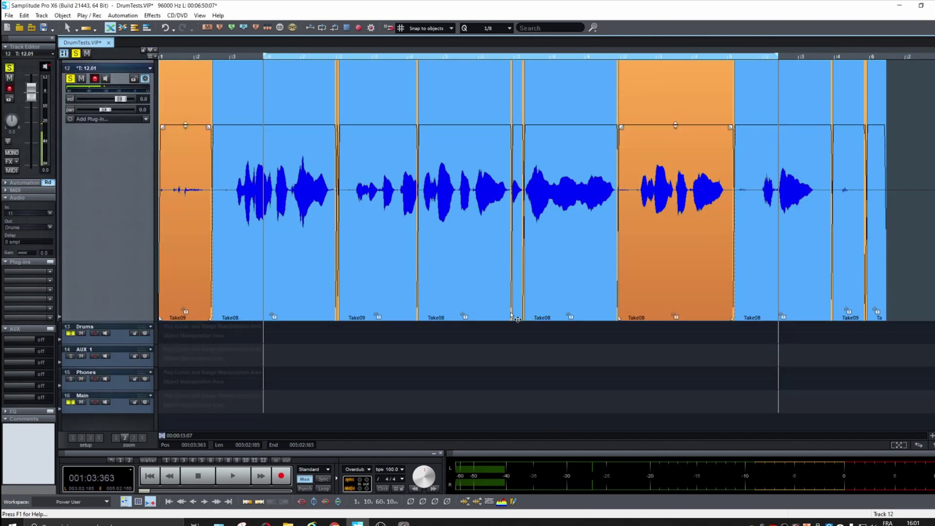
Move the Take08 edit point over the short leftover fragment to about bar 3.3 and play back the comp from about bar 1.2.
mouse_move(510, 317)
mouse_down()
mouse_move(501, 318)
mouse_move(523, 318)
mouse_up()
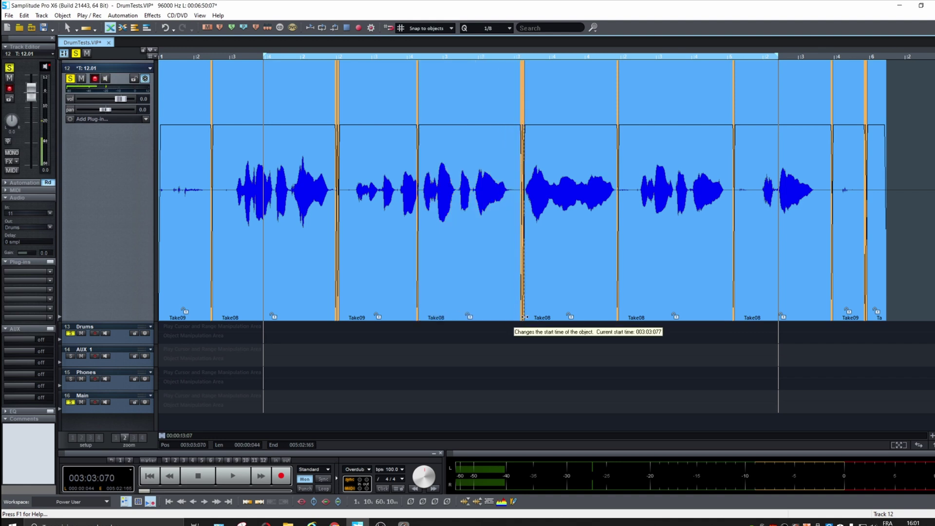
click(221, 144)
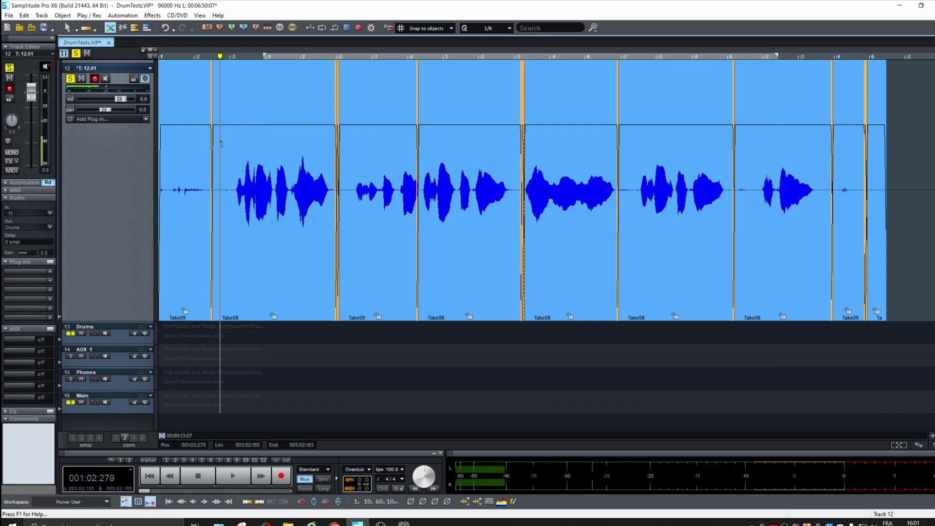
key(space)
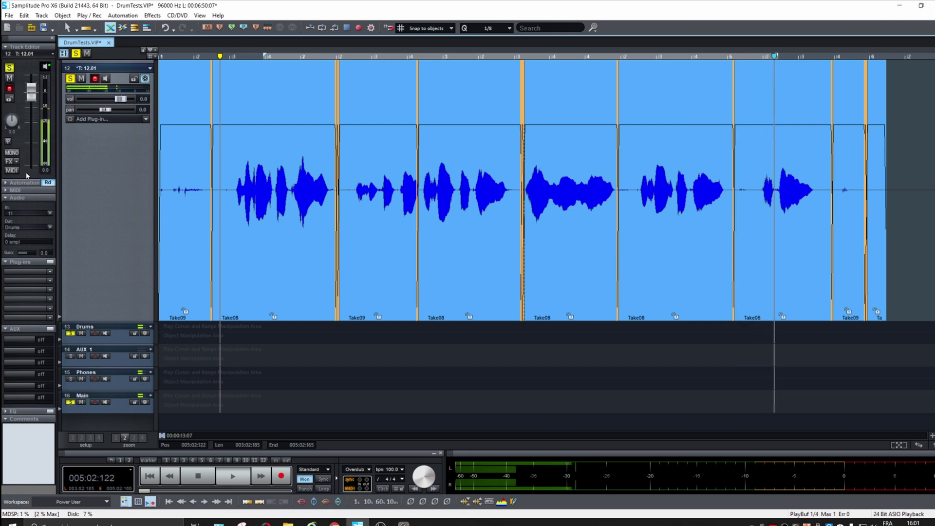
key(space)
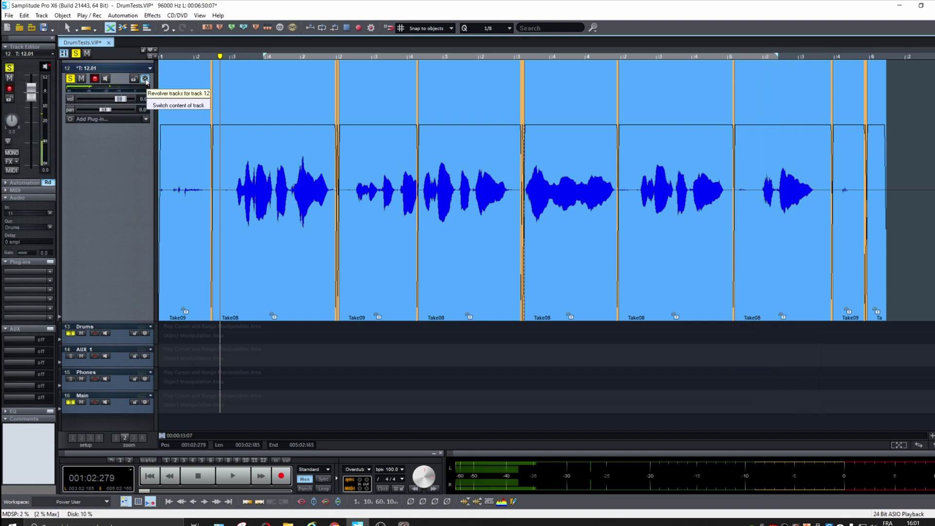
Switch track 12 to the revolver version T:12 and play it back.
click(146, 79)
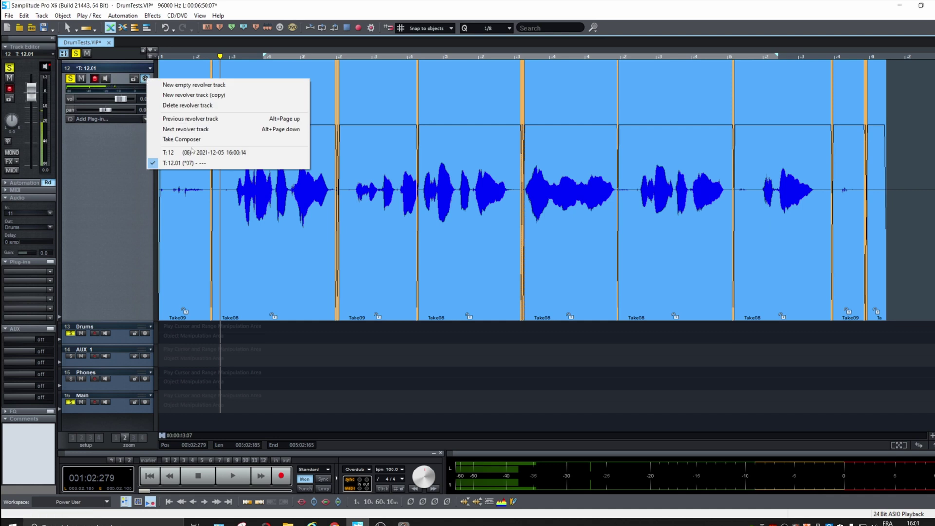
click(196, 152)
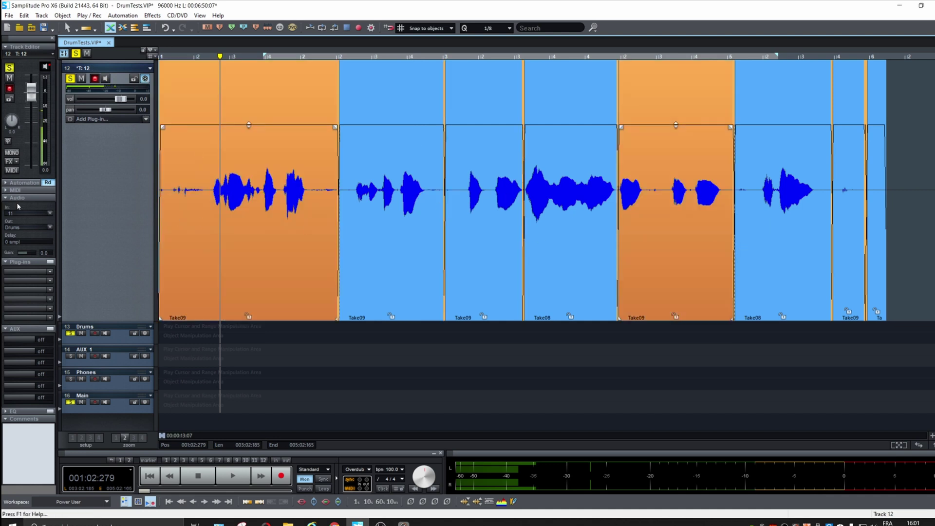
key(space)
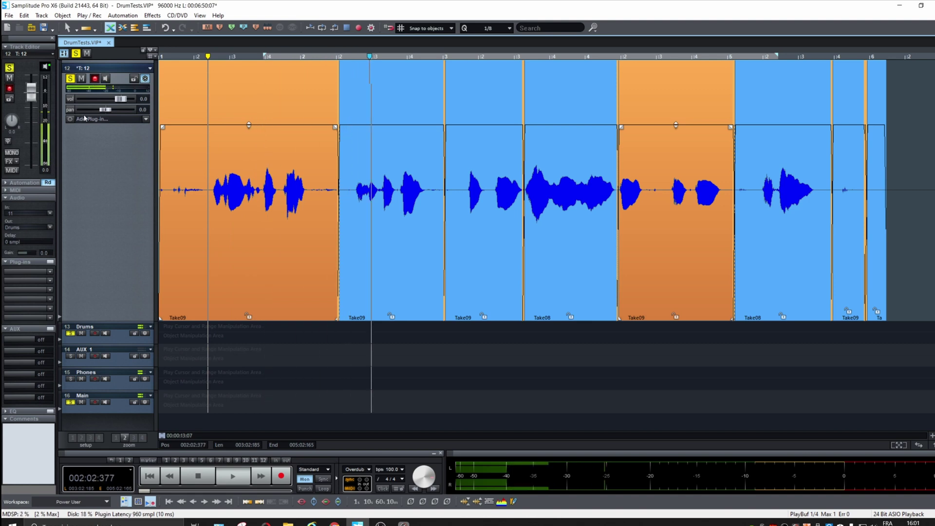
Compare the two comps during playback by switching track 12 to revolver version T:12.01 and back to T:12.
click(145, 79)
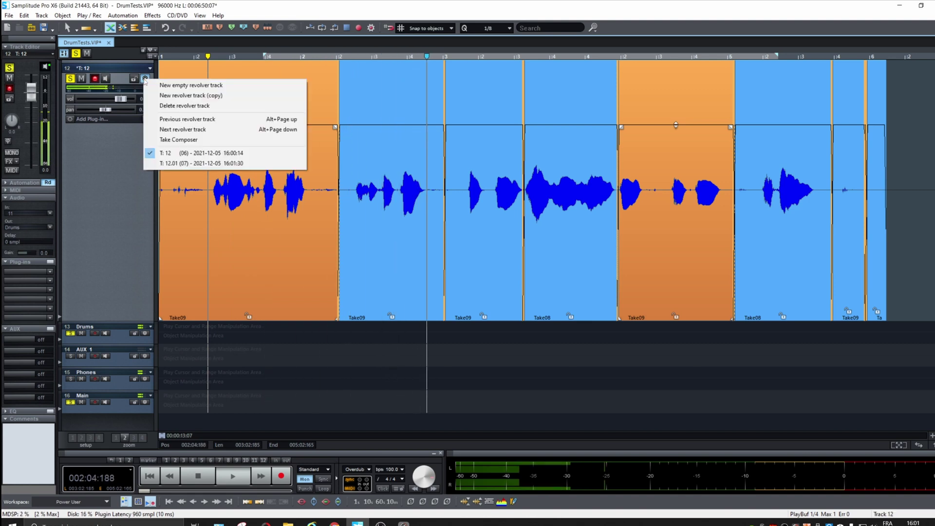
click(193, 164)
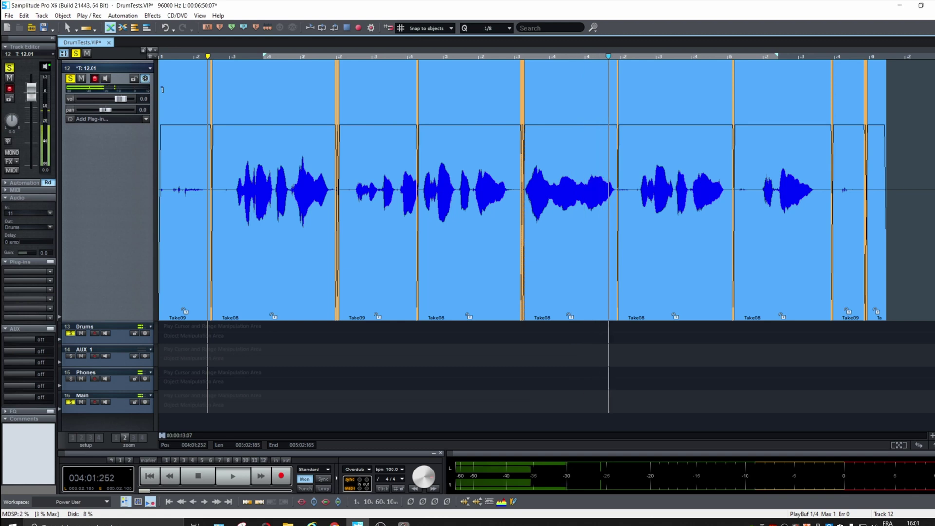
click(145, 79)
click(177, 151)
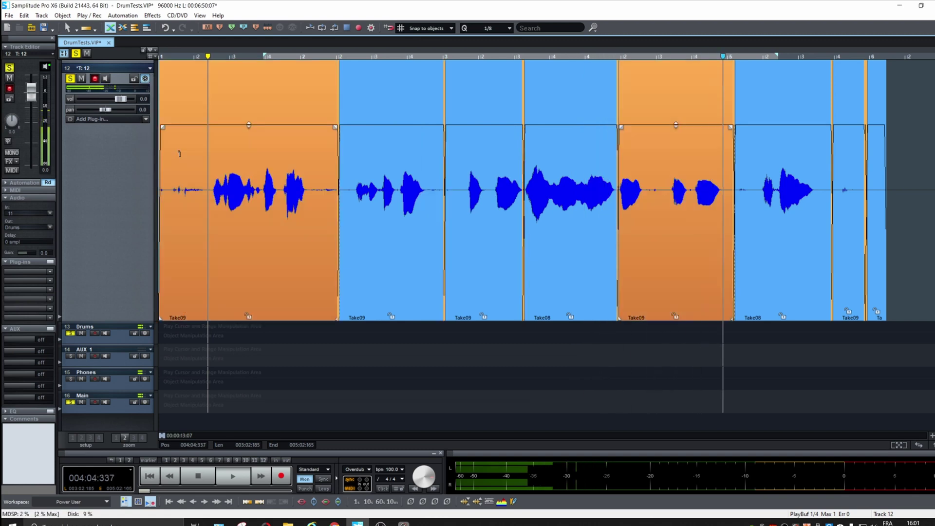
click(145, 79)
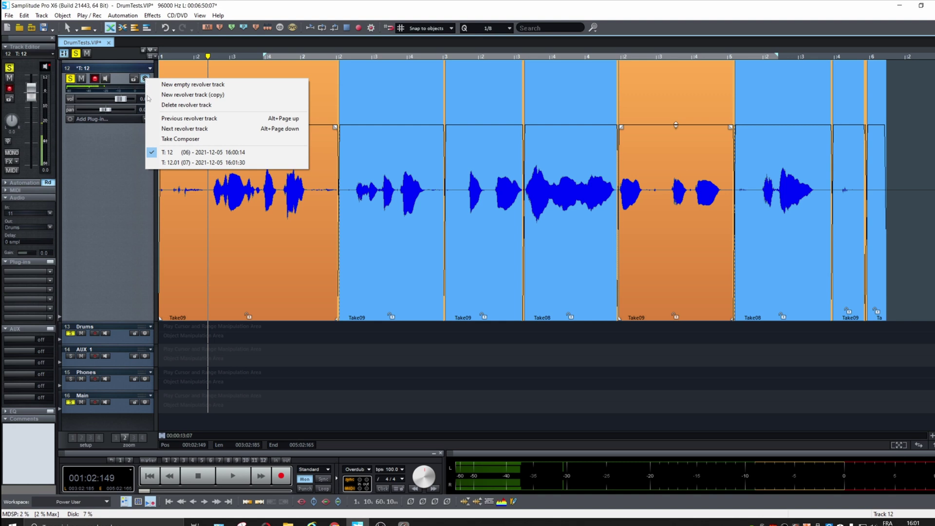
click(192, 217)
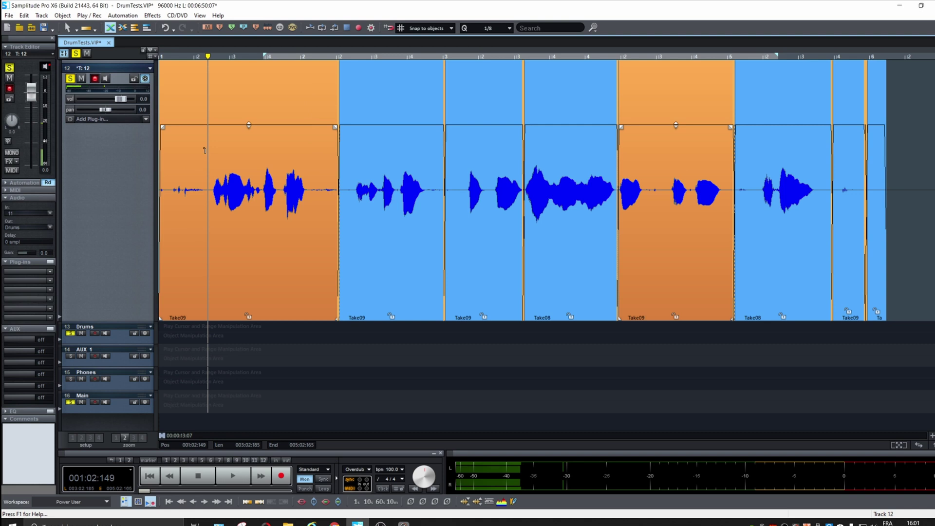
key(Down)
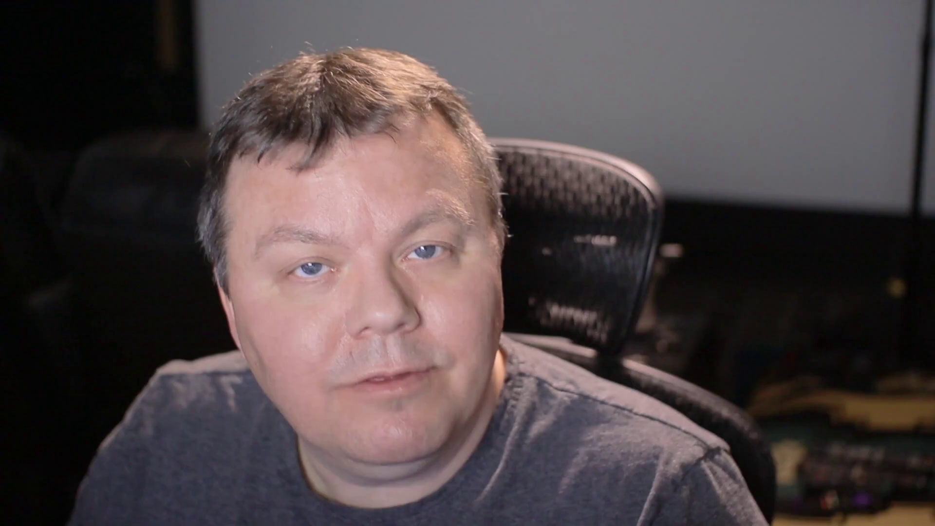
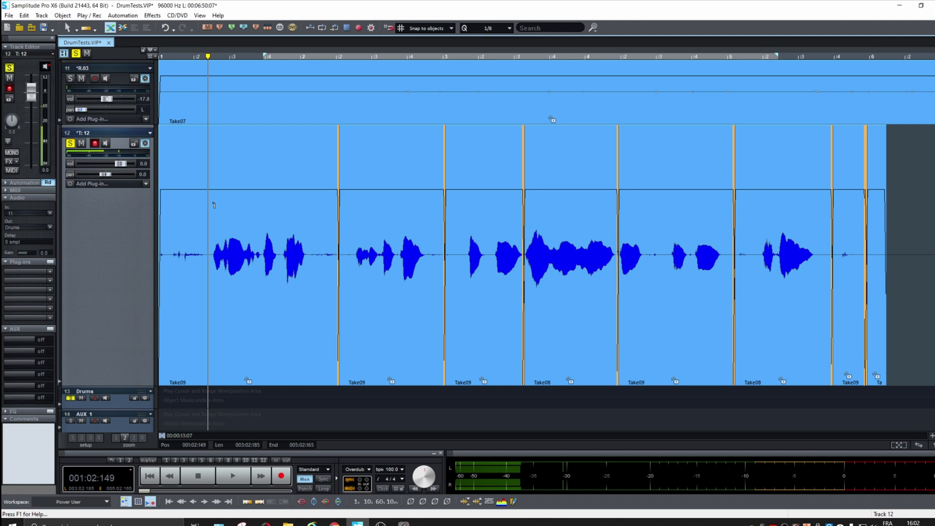
Open the keyboard shortcut settings and delete the shortcuts assigned to Previous revolver track.
key(y)
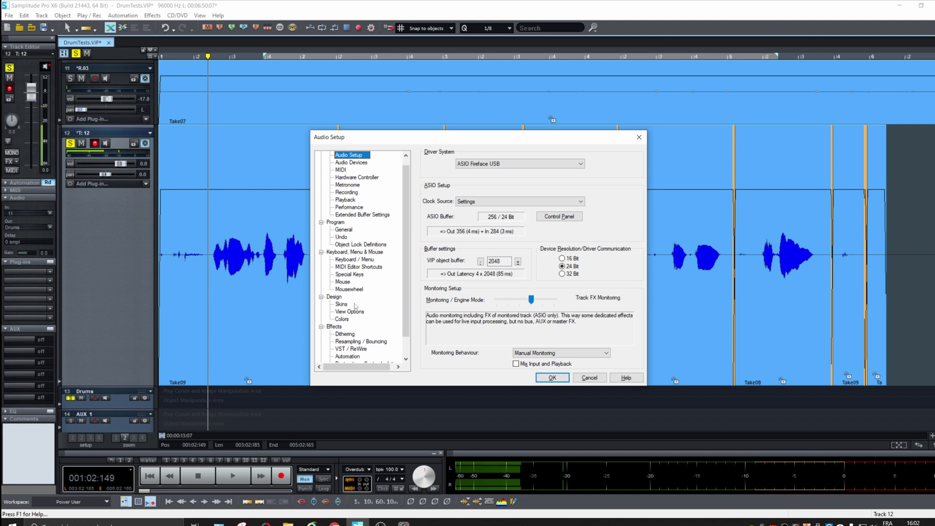
scroll(355, 306, down, 1)
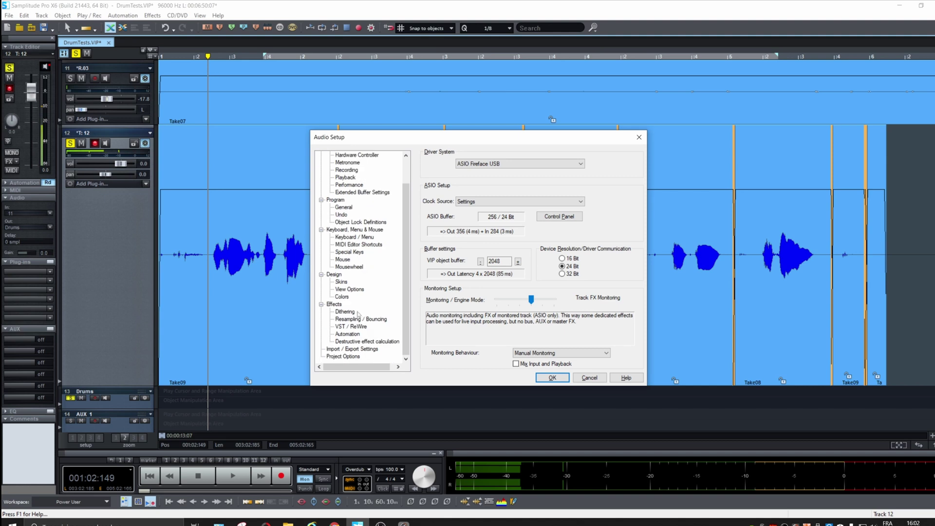
click(358, 238)
click(577, 363)
key(Delete)
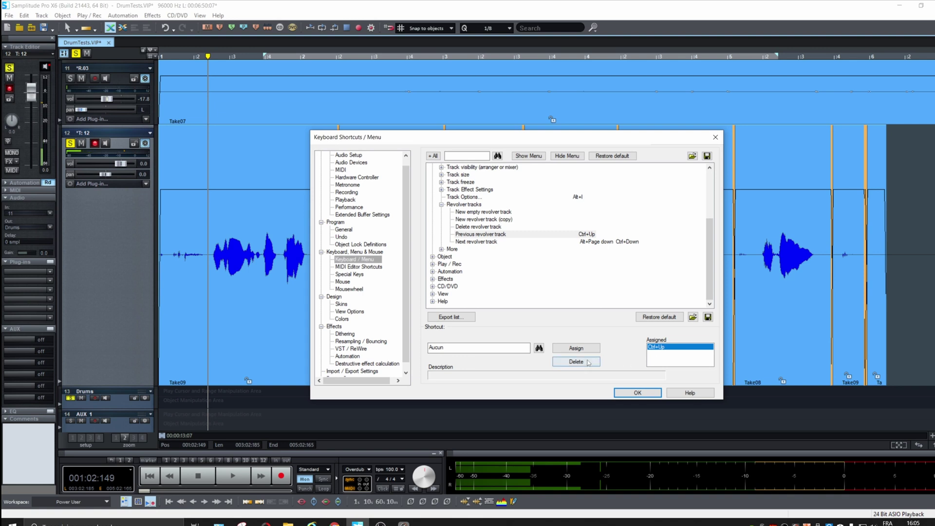
key(Delete)
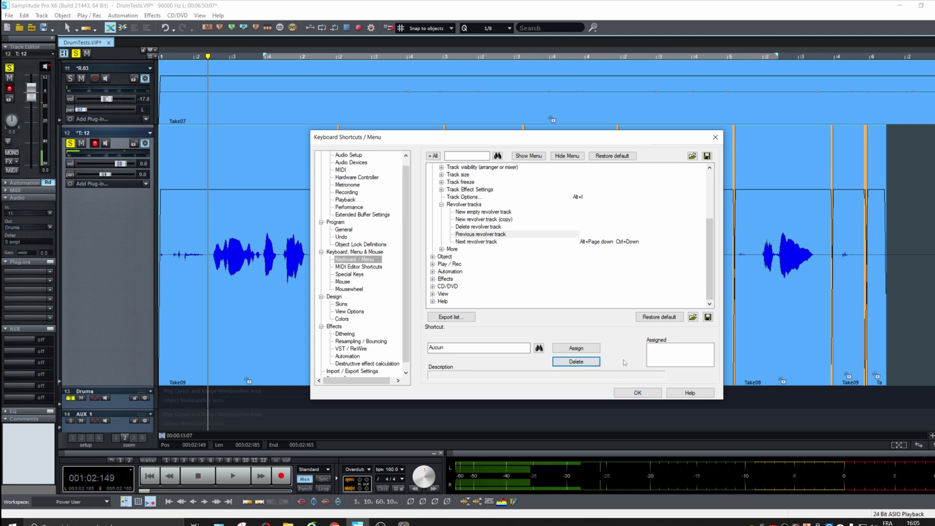
Assign Ctrl+Up to Previous revolver track, remove Alt+Page down from Next revolver track, and apply the shortcut settings.
click(476, 349)
key(ctrl)
key(ctrl+Up)
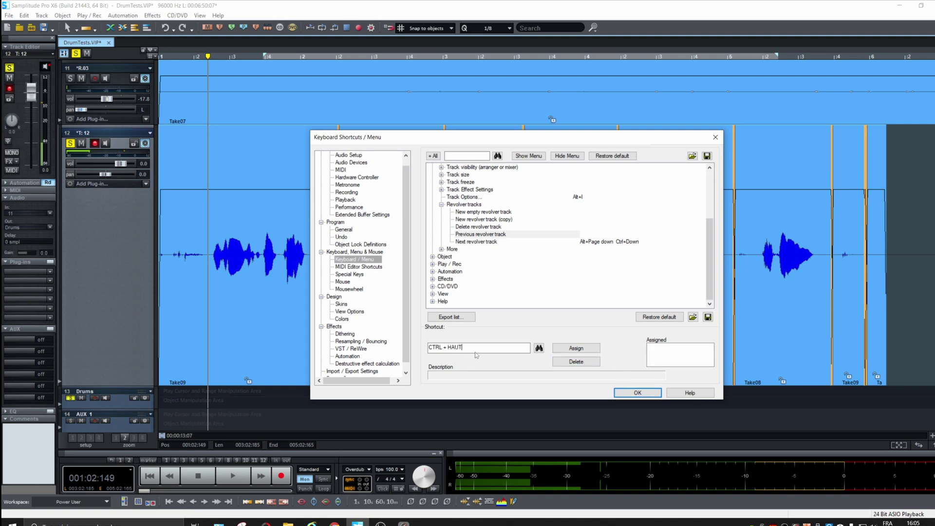
click(582, 349)
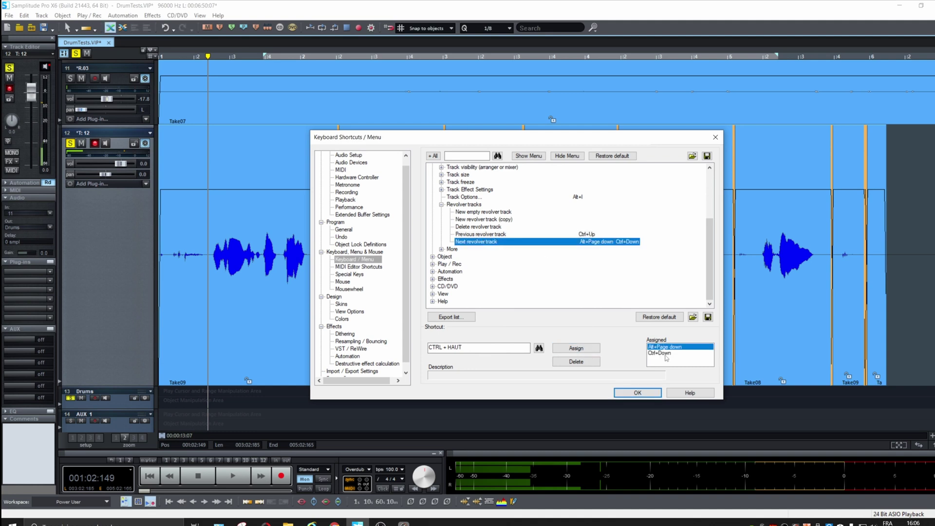
click(587, 363)
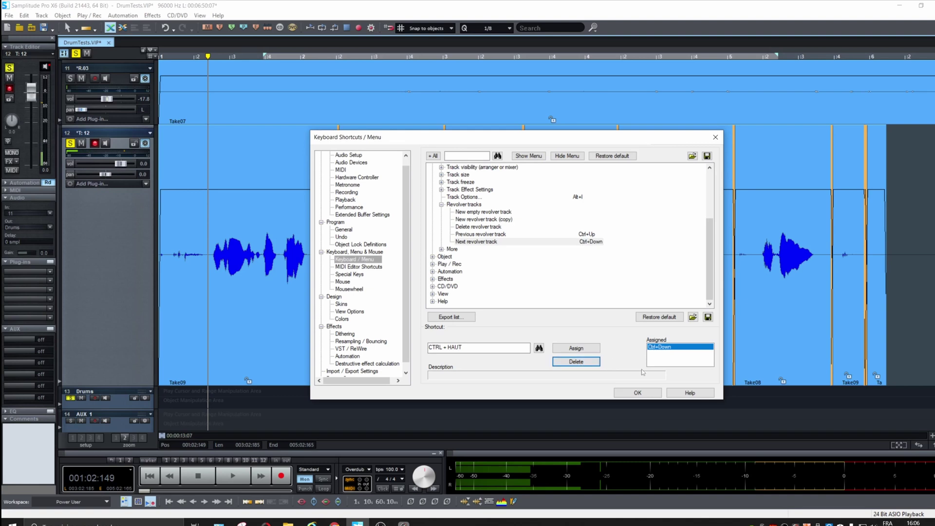
click(638, 392)
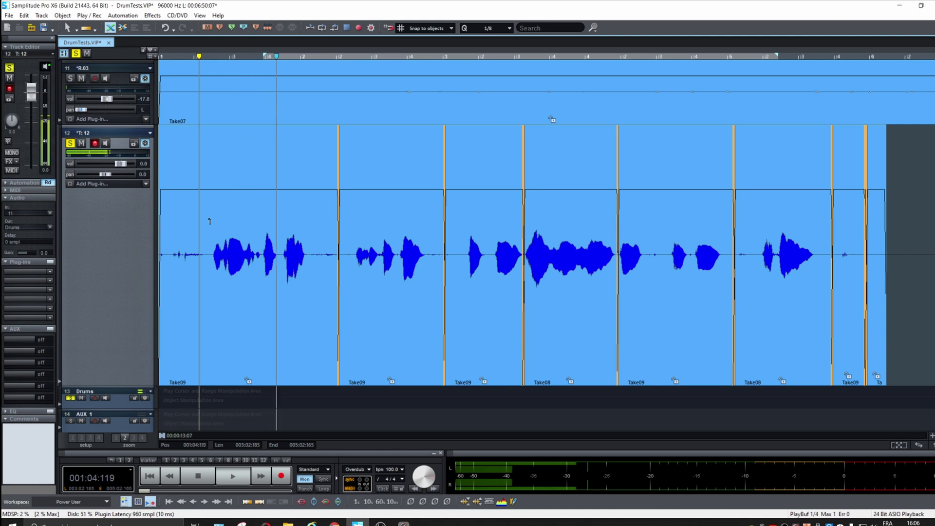
Switch track 12 to revolver version T:12.01 during playback, and stop playback.
key(ctrl+Down)
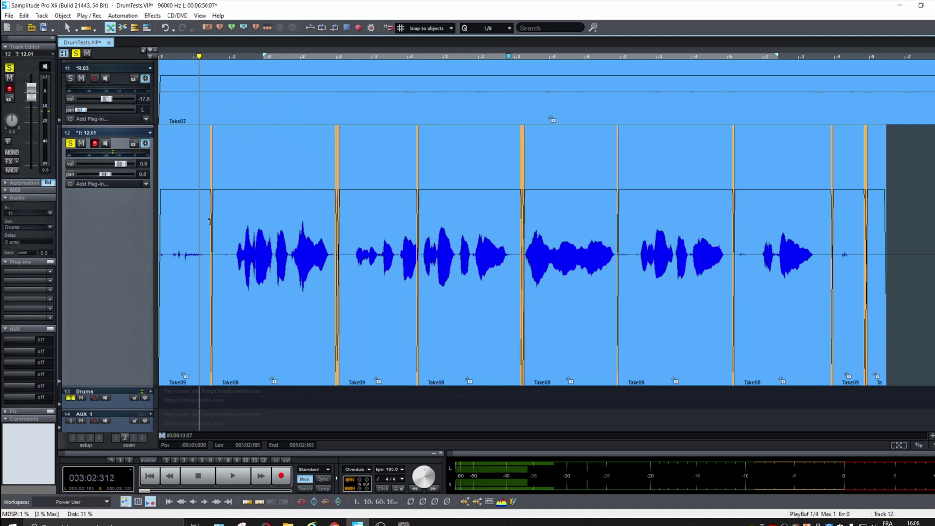
key(space)
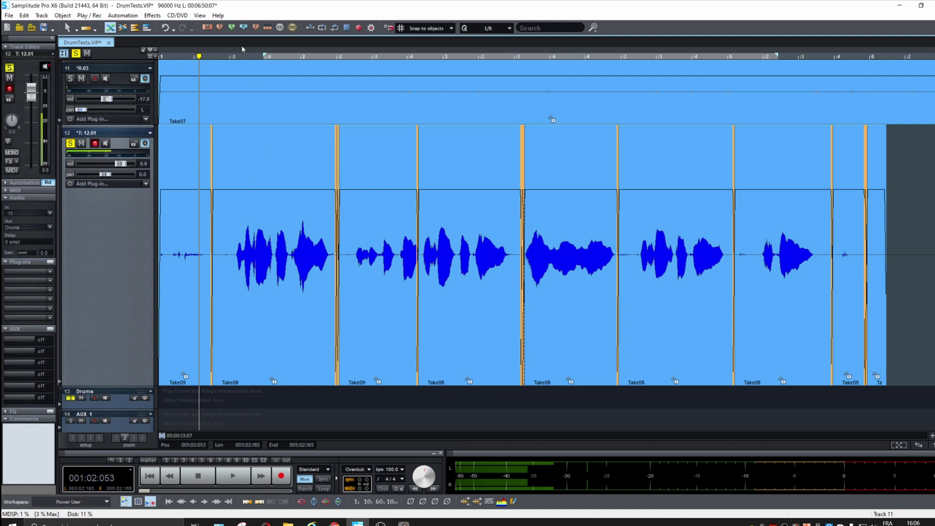
Loop playback from about bar 1.2 to bar 2.4, switching track 12 to revolver version T:12 and back to T:12.01.
drag(212, 62, 423, 67)
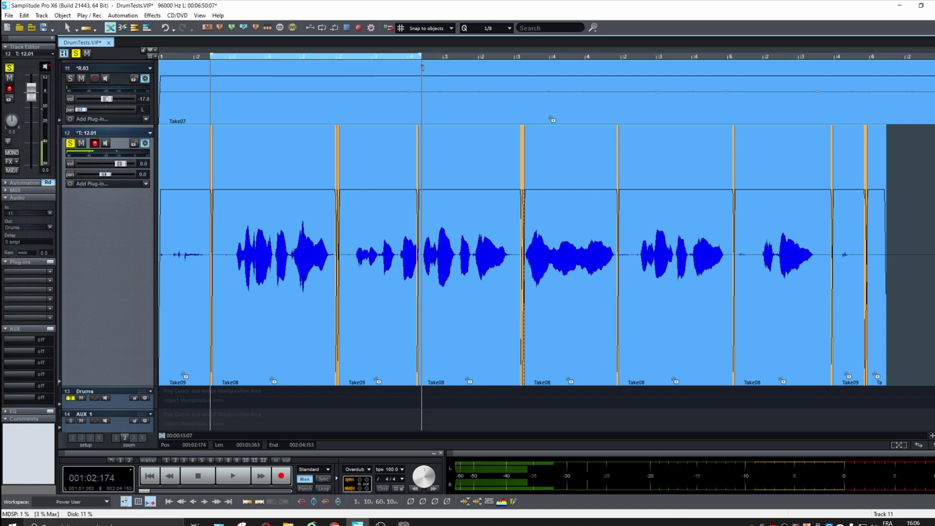
key(l)
key(space)
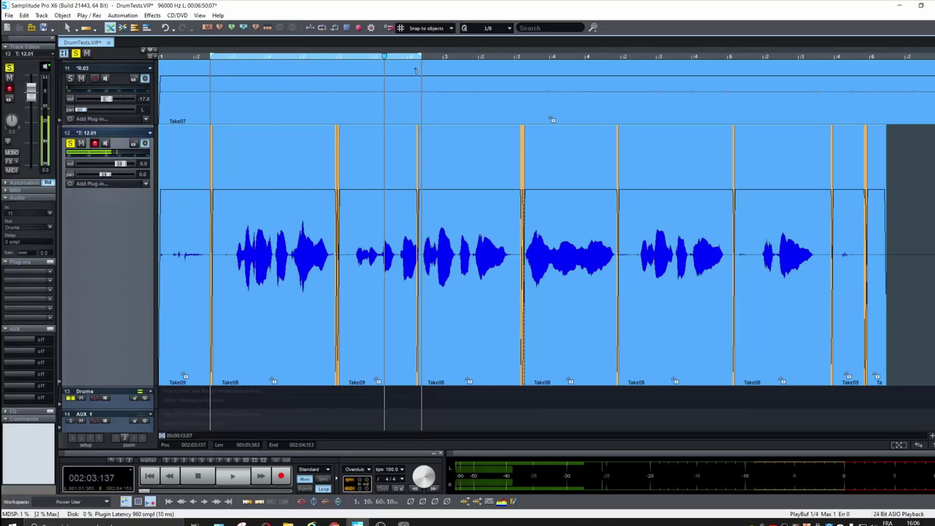
key(ctrl+z)
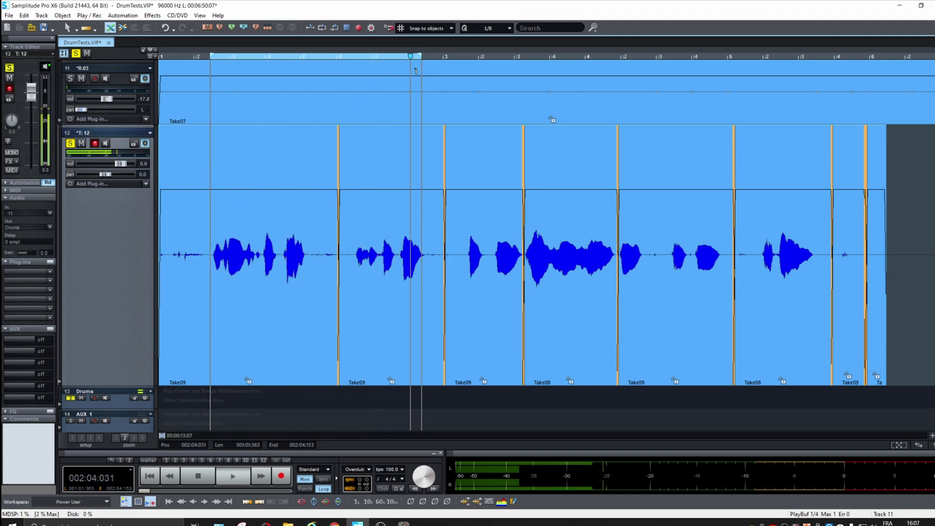
key(ctrl+y)
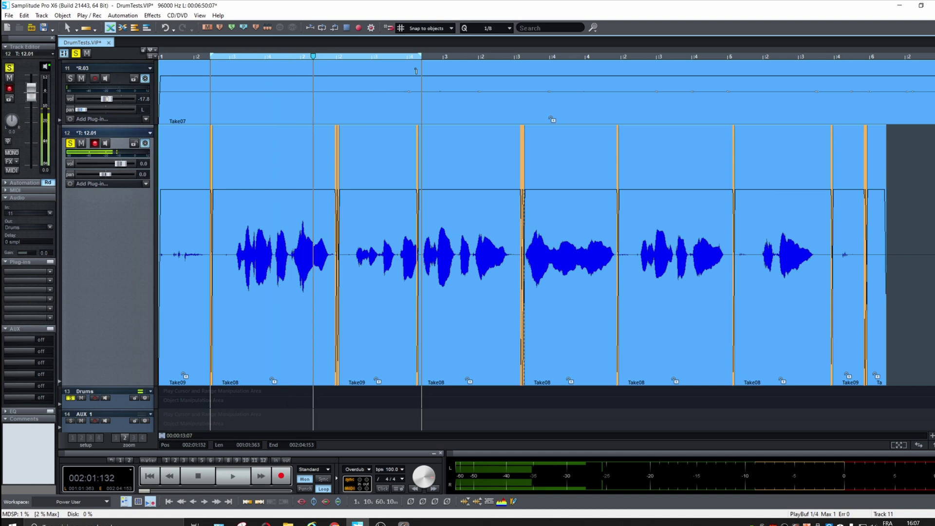